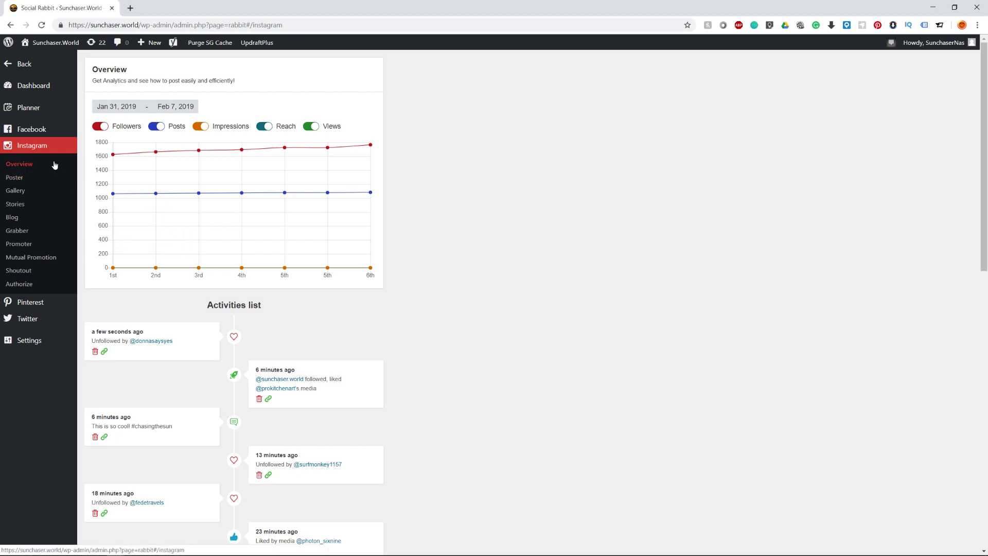
# Step: Return to the networks dashboard and open the Instagram analytics overview
pyautogui.click(36, 86)
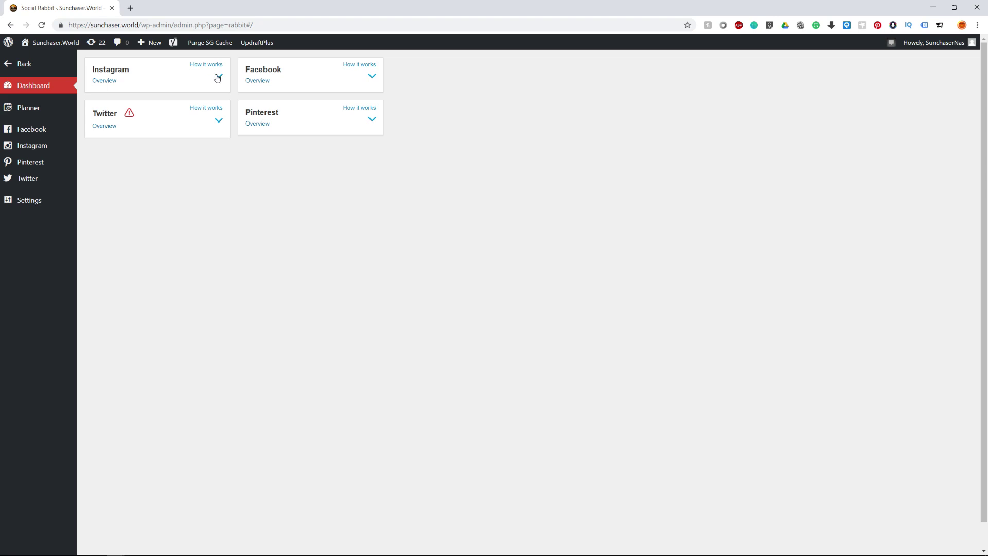
pyautogui.moveTo(35, 164)
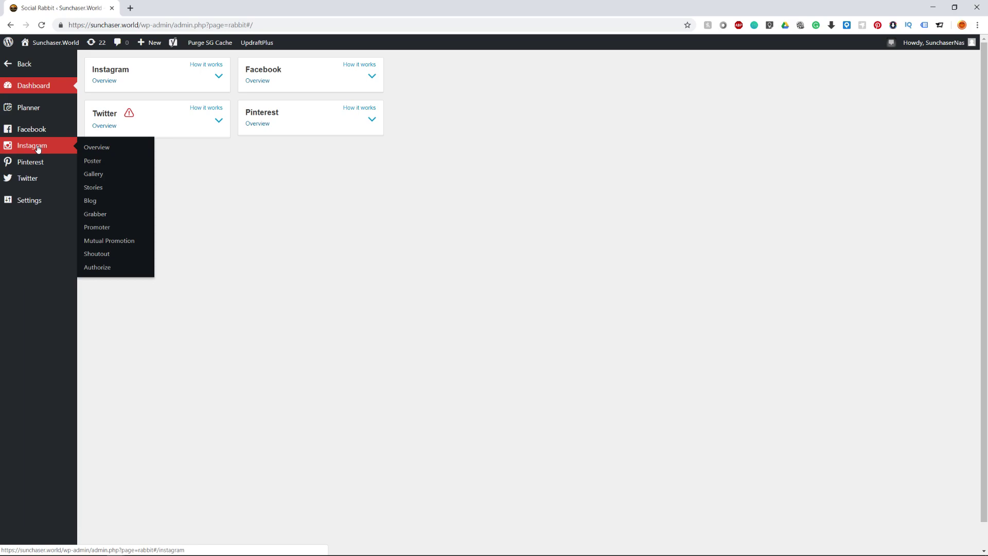
pyautogui.click(38, 148)
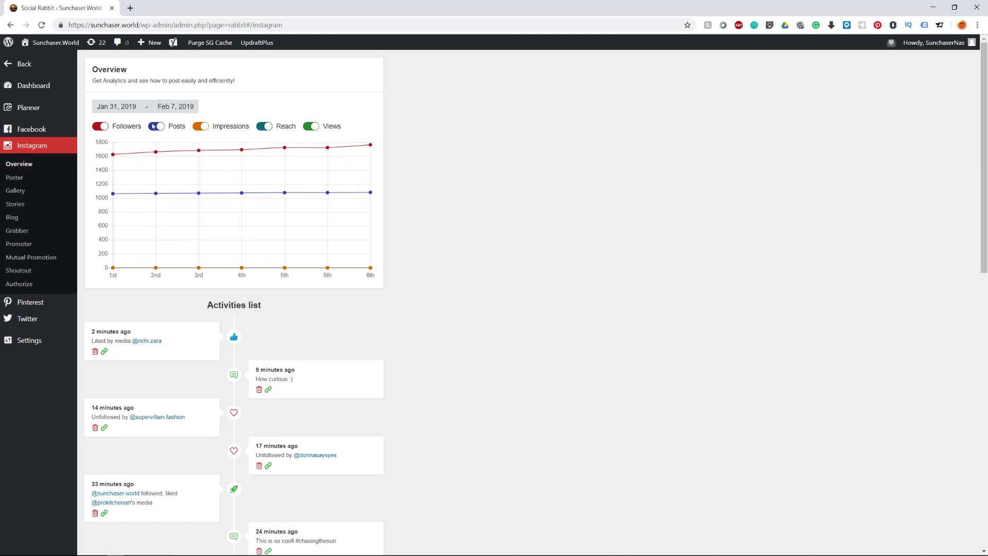
# Step: Set the analytics range start date to January 1, 2019
pyautogui.moveTo(244, 256)
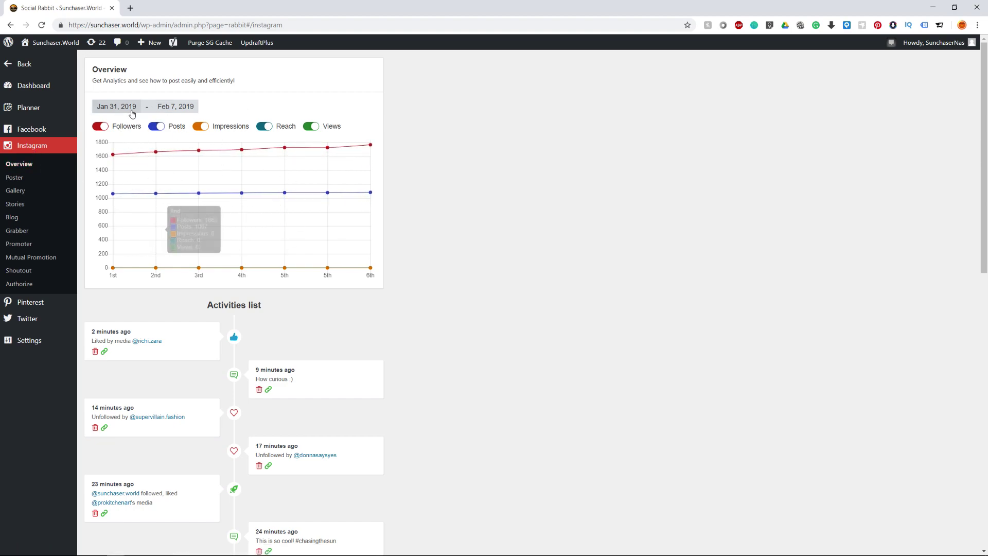
pyautogui.scroll(-6, 262, 261)
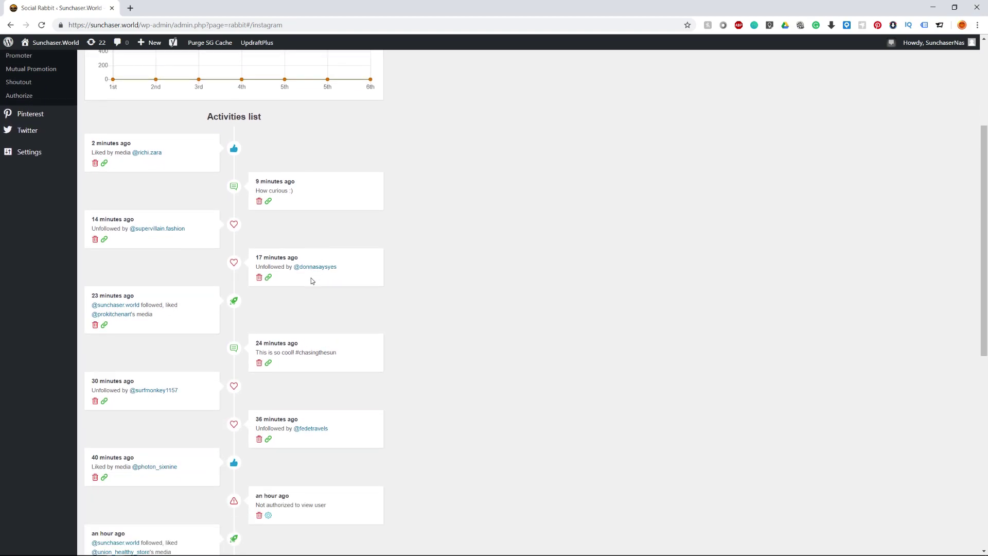
pyautogui.scroll(-3, 305, 307)
pyautogui.scroll(8, 306, 307)
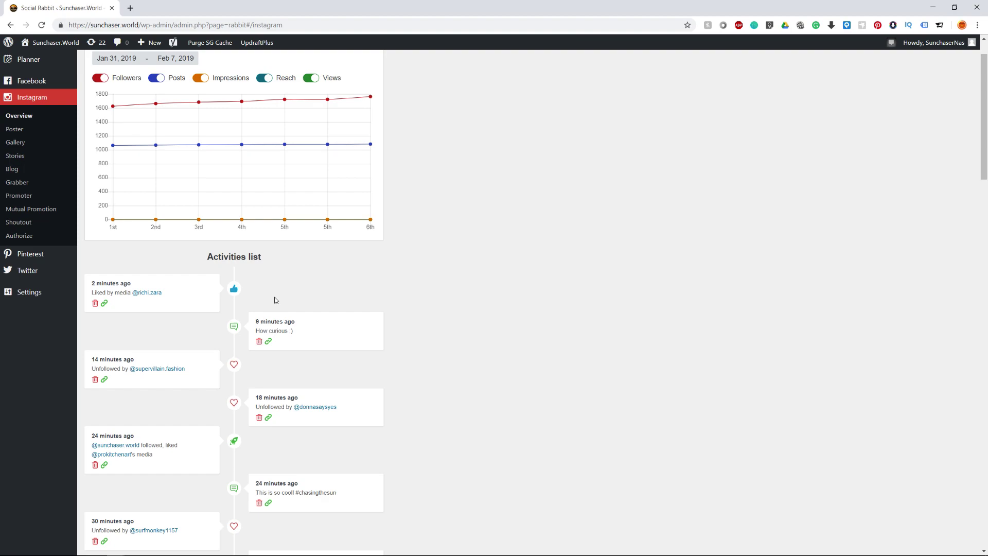
pyautogui.scroll(1, 214, 370)
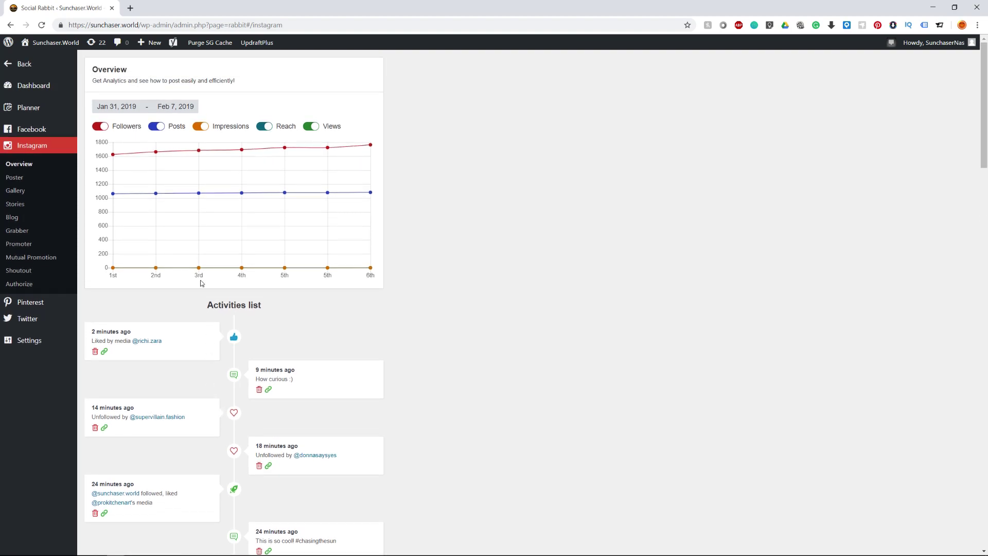
pyautogui.click(122, 107)
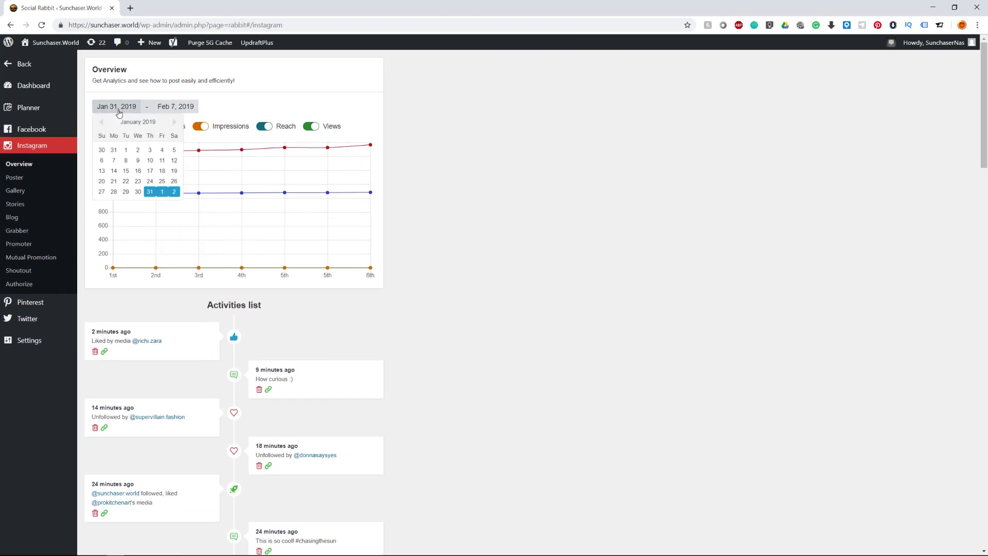
pyautogui.click(125, 150)
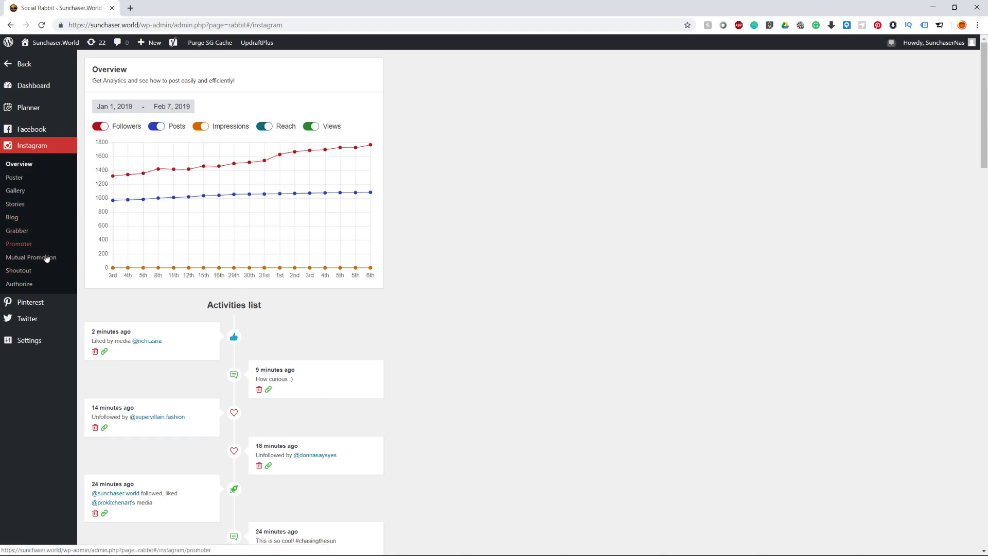
# Step: View the connected Instagram profile, then bring up the Grabber repost settings
pyautogui.click(34, 286)
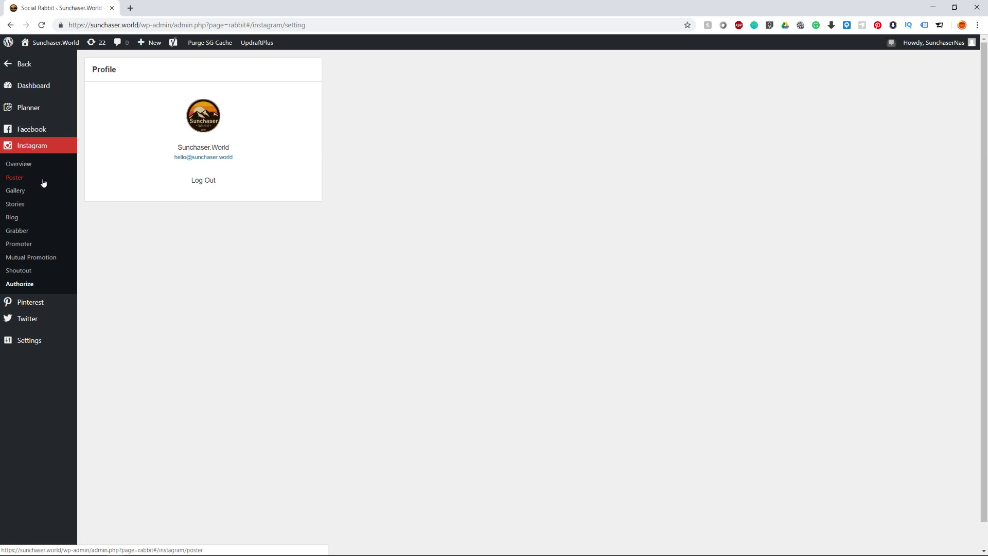
pyautogui.click(43, 234)
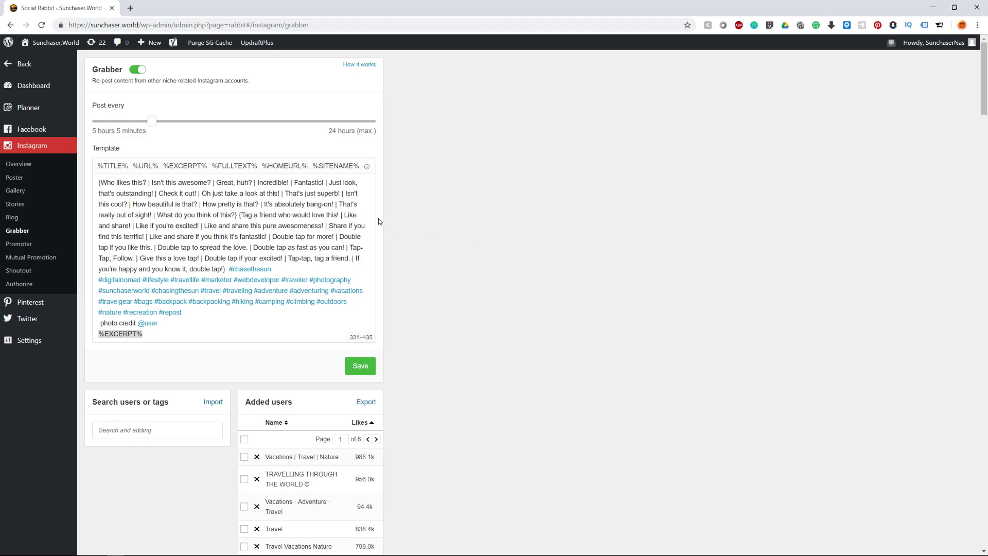
pyautogui.scroll(-1, 379, 221)
pyautogui.scroll(1, 468, 227)
pyautogui.scroll(-2, 417, 194)
pyautogui.scroll(2, 167, 95)
pyautogui.scroll(-1, 170, 232)
pyautogui.scroll(1, 134, 206)
pyautogui.moveTo(100, 183); pyautogui.dragTo(144, 186)
pyautogui.moveTo(144, 185); pyautogui.dragTo(236, 217)
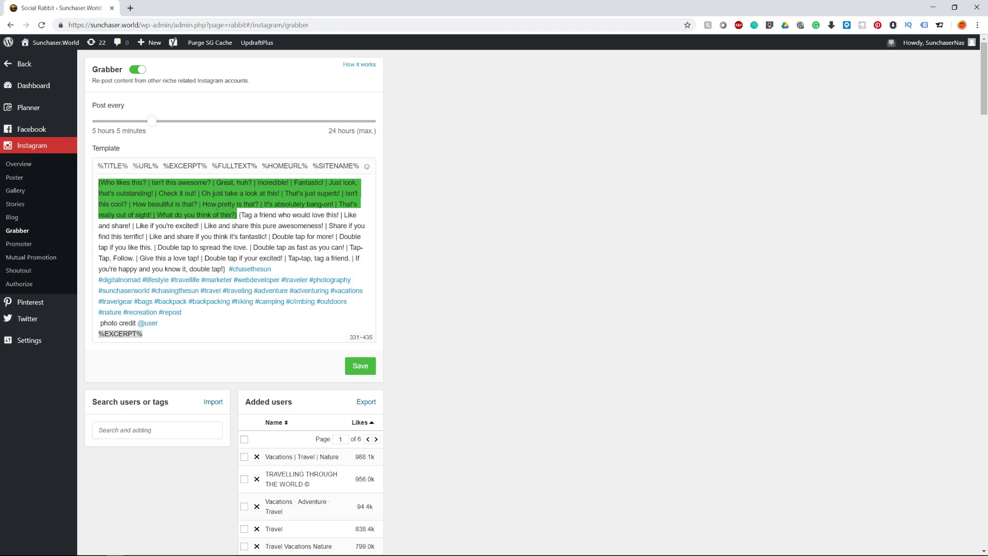
pyautogui.click(241, 215)
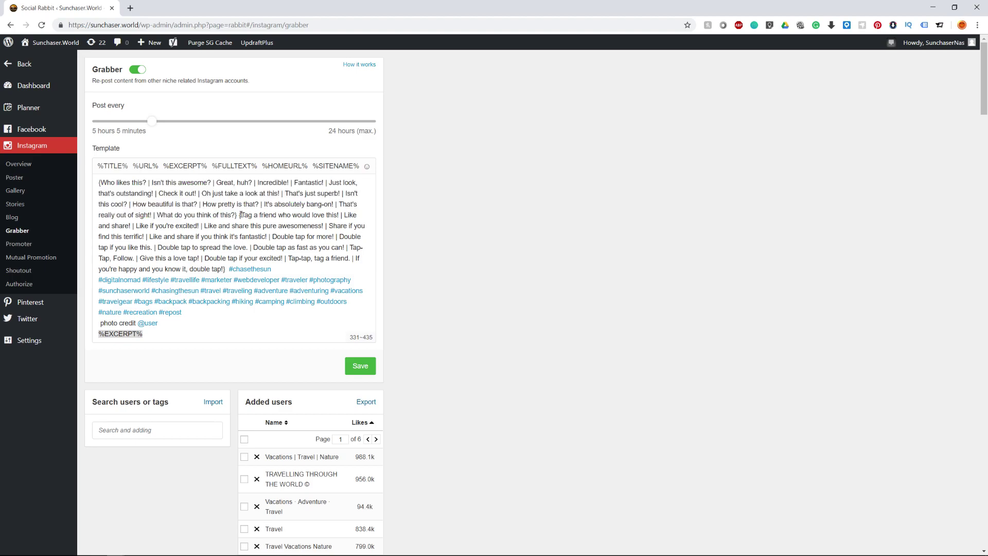
pyautogui.moveTo(241, 215); pyautogui.dragTo(344, 227)
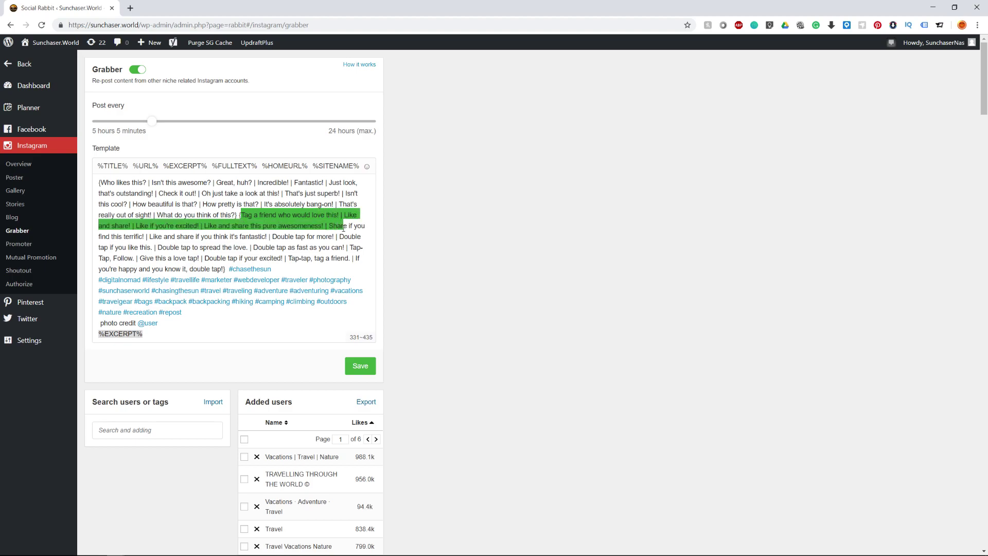
pyautogui.moveTo(345, 227); pyautogui.dragTo(347, 227)
pyautogui.moveTo(347, 227); pyautogui.dragTo(227, 268)
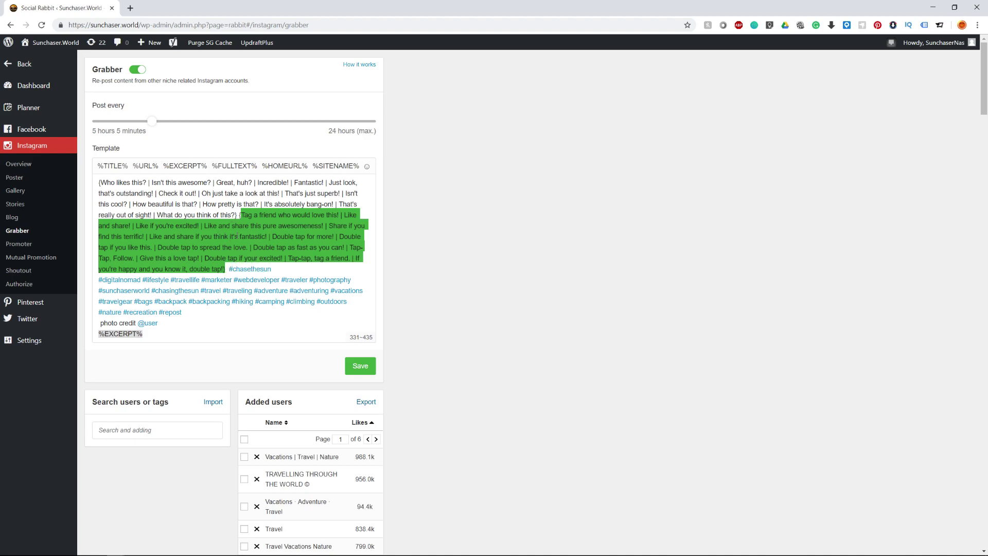
pyautogui.click(281, 272)
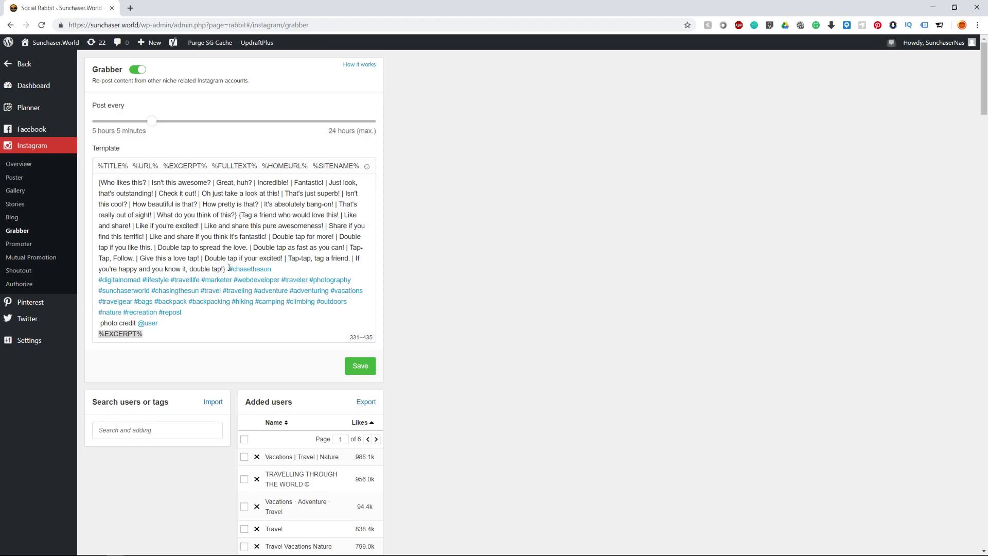
pyautogui.moveTo(229, 269); pyautogui.dragTo(360, 303)
pyautogui.click(345, 315)
pyautogui.moveTo(182, 312); pyautogui.dragTo(160, 313)
pyautogui.click(183, 313)
pyautogui.click(160, 324)
pyautogui.moveTo(182, 316); pyautogui.dragTo(157, 314)
pyautogui.click(212, 316)
pyautogui.moveTo(162, 334); pyautogui.dragTo(97, 335)
pyautogui.click(185, 311)
pyautogui.moveTo(144, 333); pyautogui.dragTo(98, 334)
pyautogui.moveTo(135, 334); pyautogui.dragTo(195, 313)
pyautogui.doubleClick(164, 334)
pyautogui.hotkey('alt', 'Tab')
pyautogui.hotkey('alt', 'Tab')
pyautogui.hotkey('alt', 'Tab')
pyautogui.hotkey('alt', 'Tab')
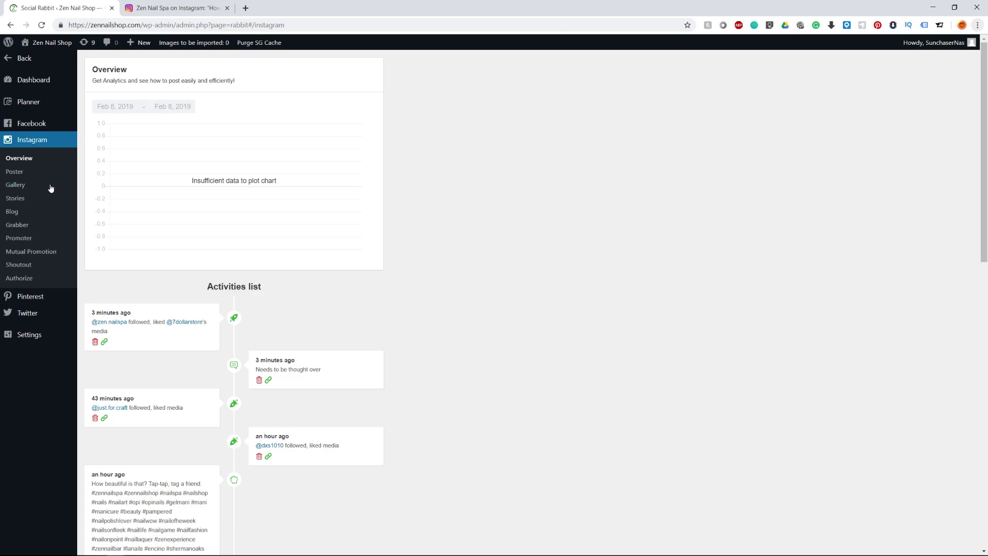
# Step: Open Zen Nail Shop's Grabber settings, highlight its nail-salon hashtags, then return to Sunchaser.World
pyautogui.click(31, 225)
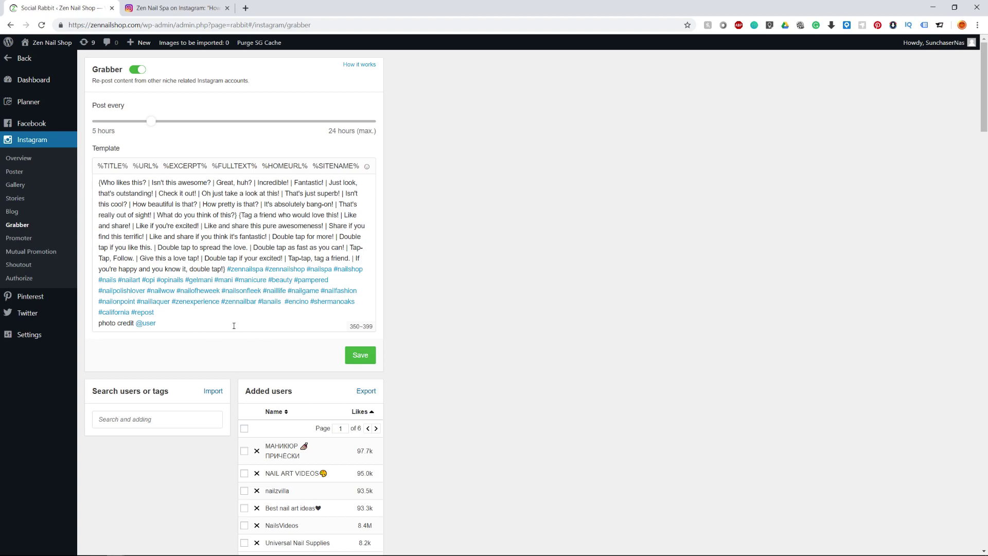
pyautogui.scroll(-6, 187, 323)
pyautogui.scroll(4, 192, 320)
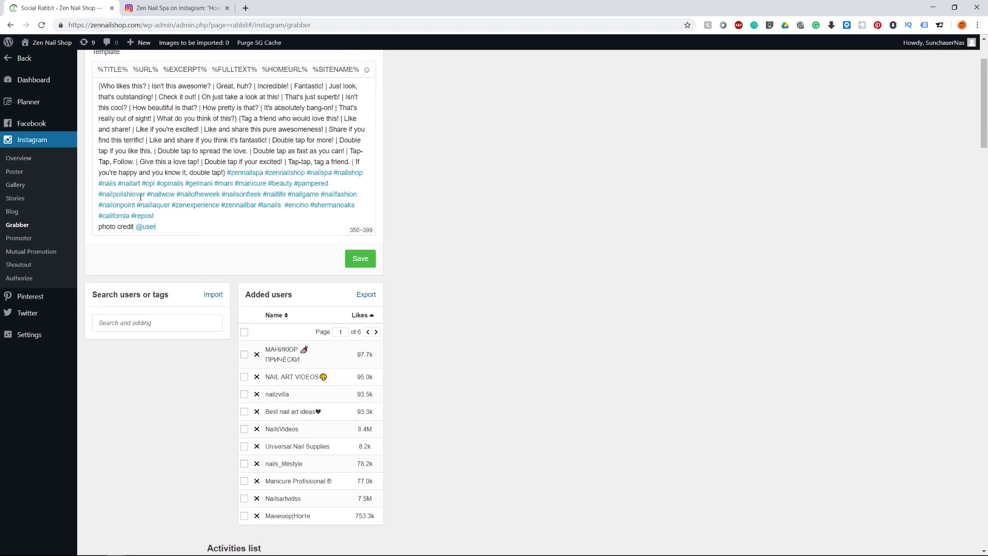
pyautogui.scroll(-2, 203, 309)
pyautogui.scroll(2, 177, 218)
pyautogui.moveTo(153, 215); pyautogui.dragTo(228, 172)
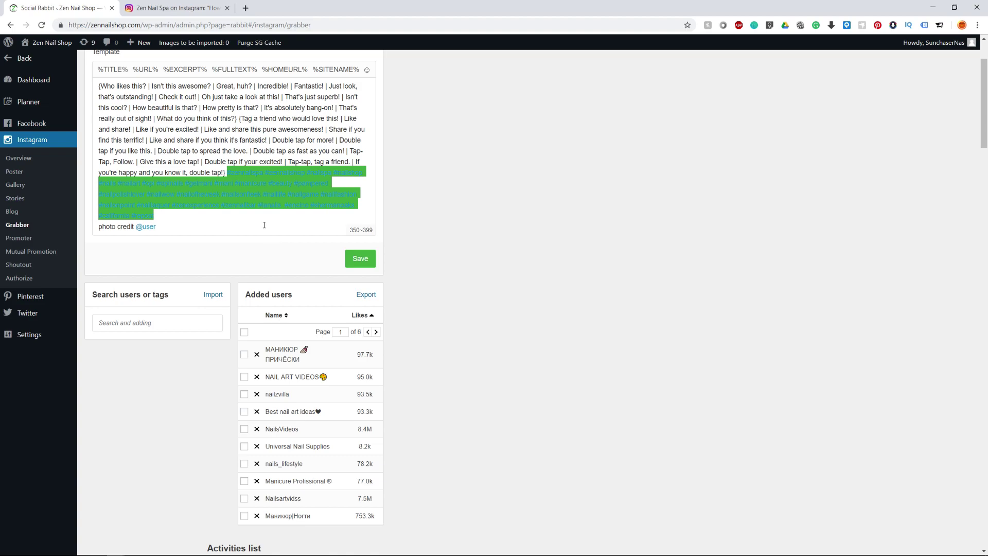
pyautogui.scroll(-2, 263, 239)
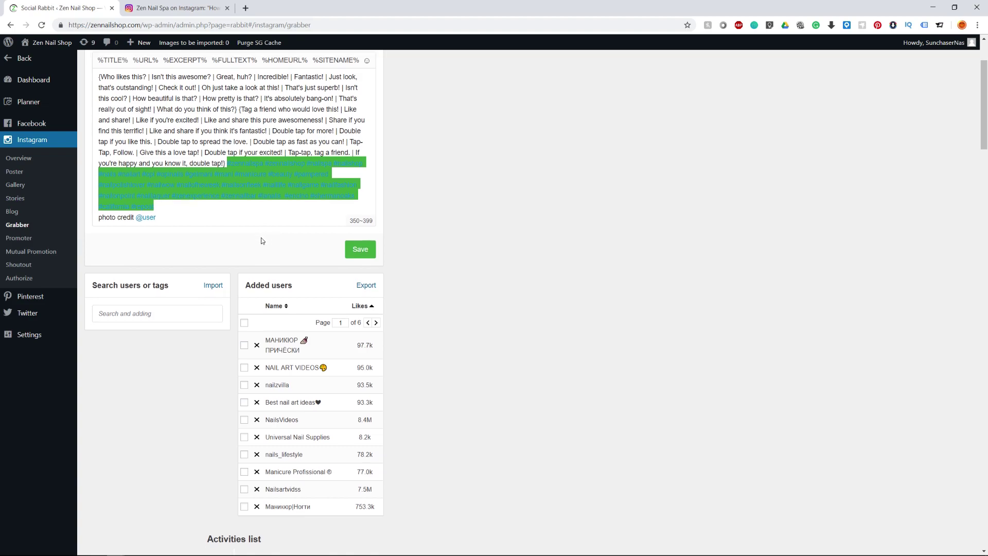
pyautogui.scroll(4, 225, 238)
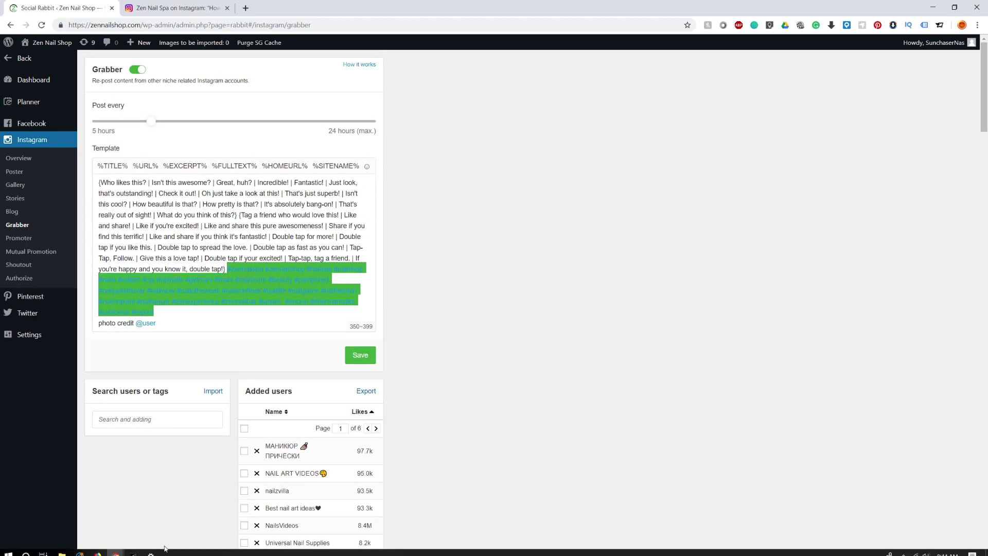
pyautogui.moveTo(115, 548)
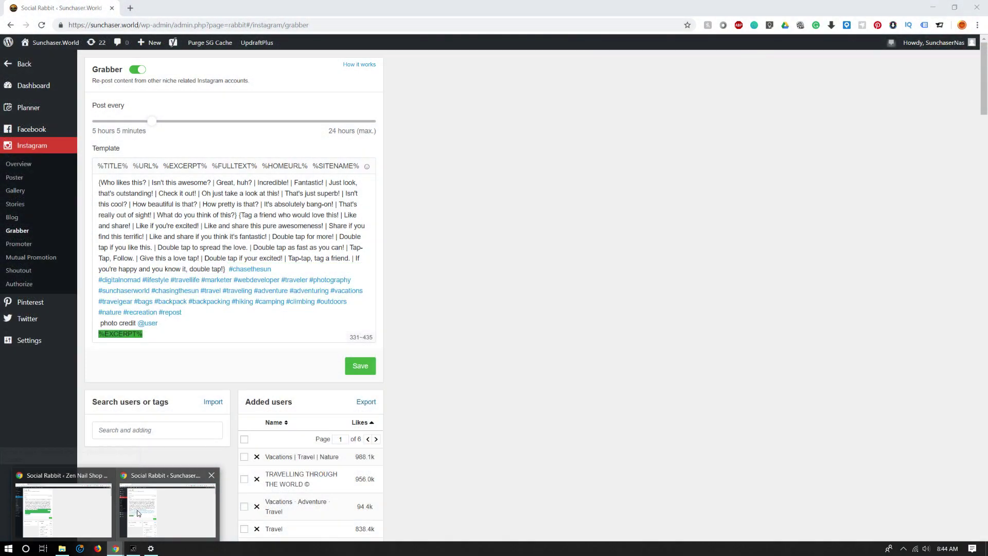
pyautogui.click(156, 479)
# Step: Open the reposted Luxor temple photo in a new tab and view it on Instagram
pyautogui.scroll(-8, 156, 481)
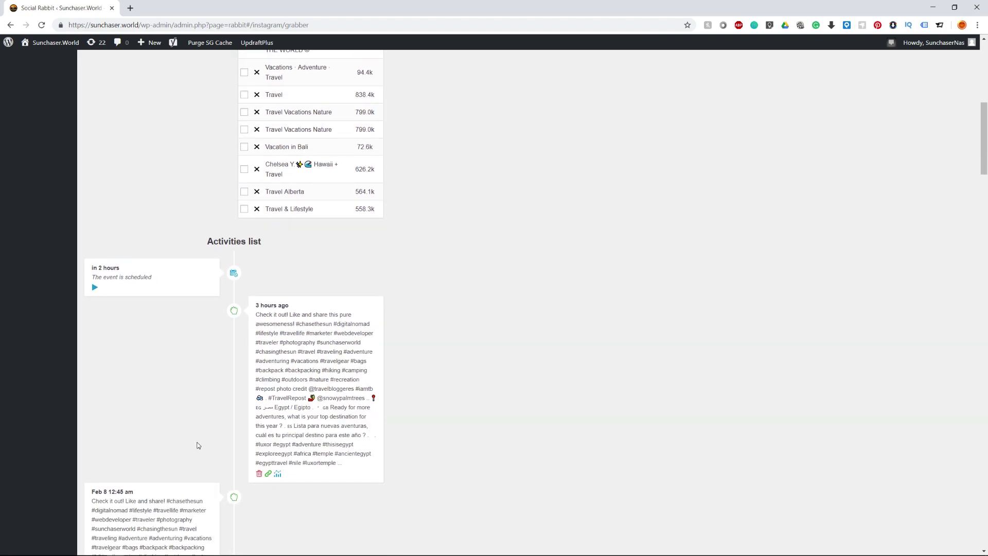
pyautogui.middleClick(268, 474)
pyautogui.click(175, 7)
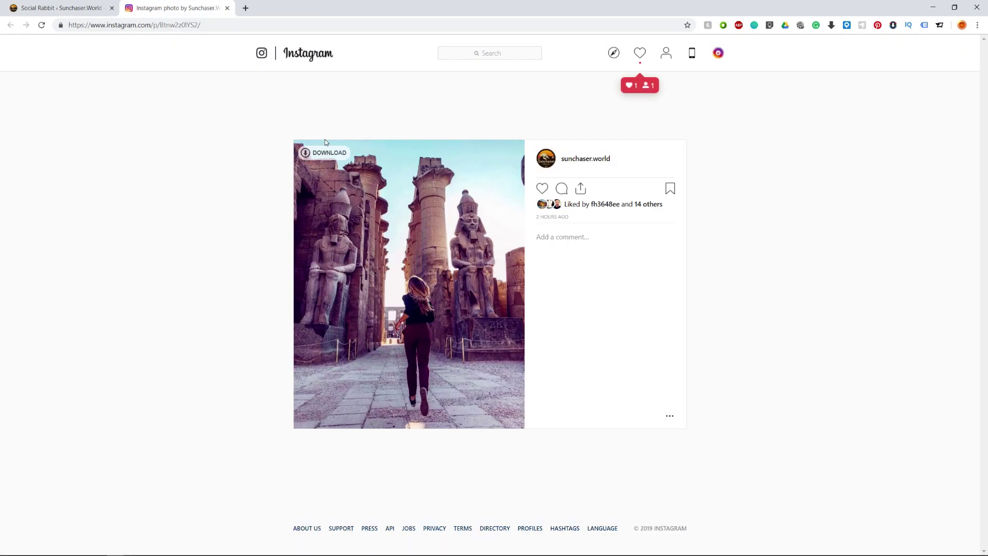
pyautogui.click(77, 7)
pyautogui.scroll(9, 323, 267)
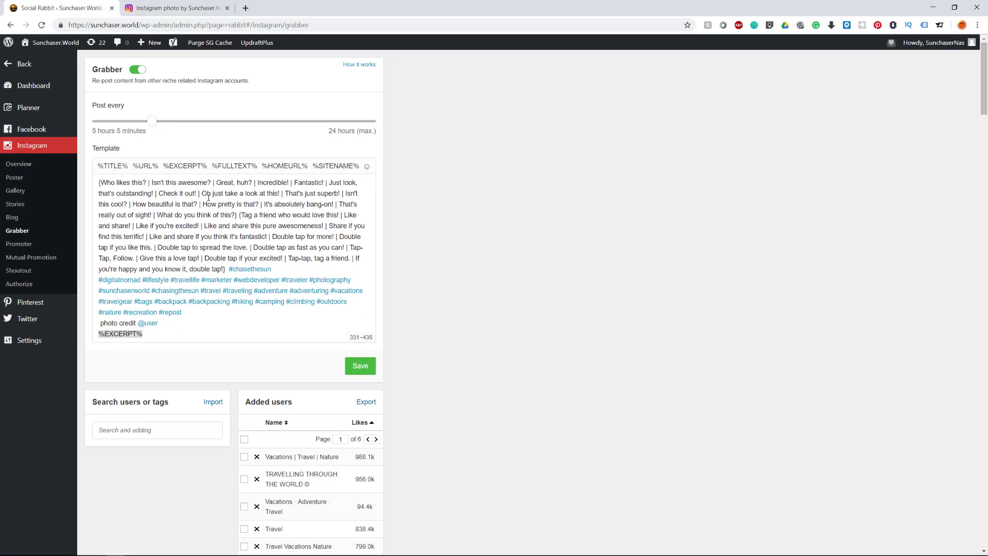
pyautogui.click(173, 8)
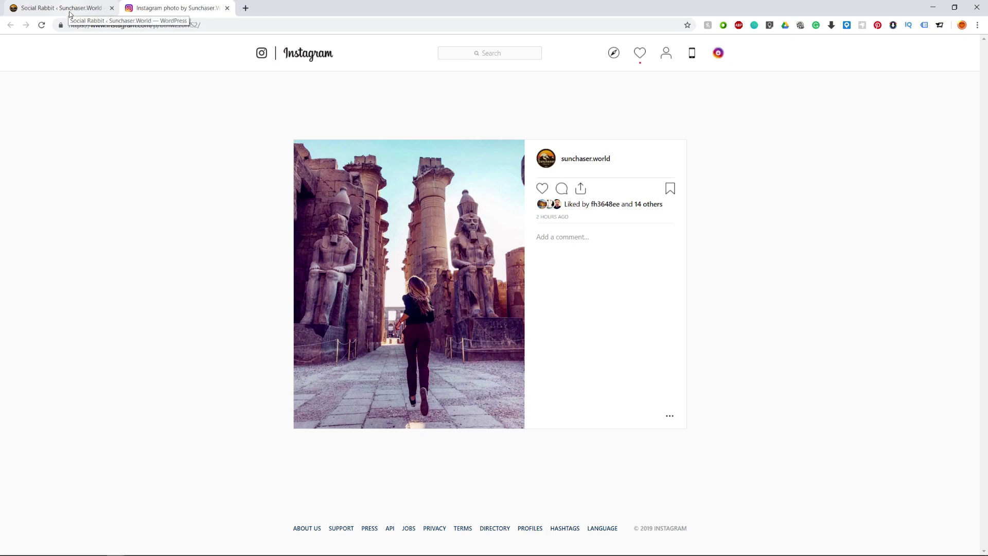
pyautogui.click(95, 8)
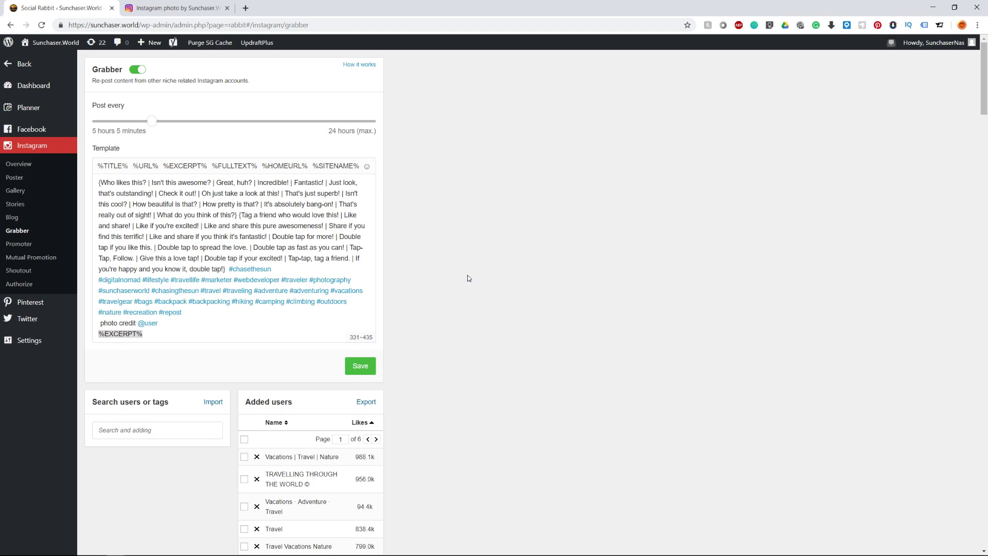
# Step: Open a Zen Nail Shop repost's Instagram post in a new tab, then return to Sunchaser.World
pyautogui.hotkey('alt', 'Tab')
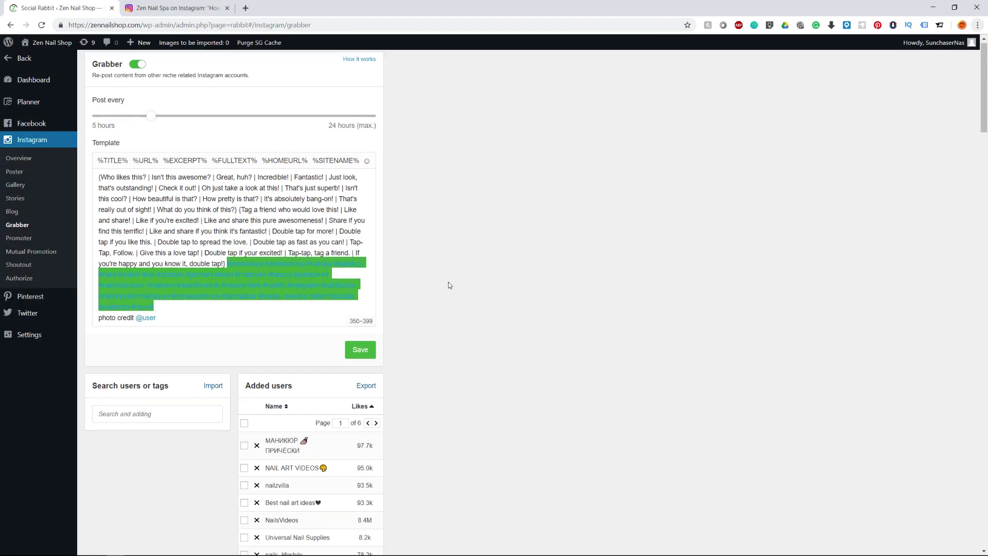
pyautogui.scroll(-2, 449, 282)
pyautogui.scroll(-5, 257, 226)
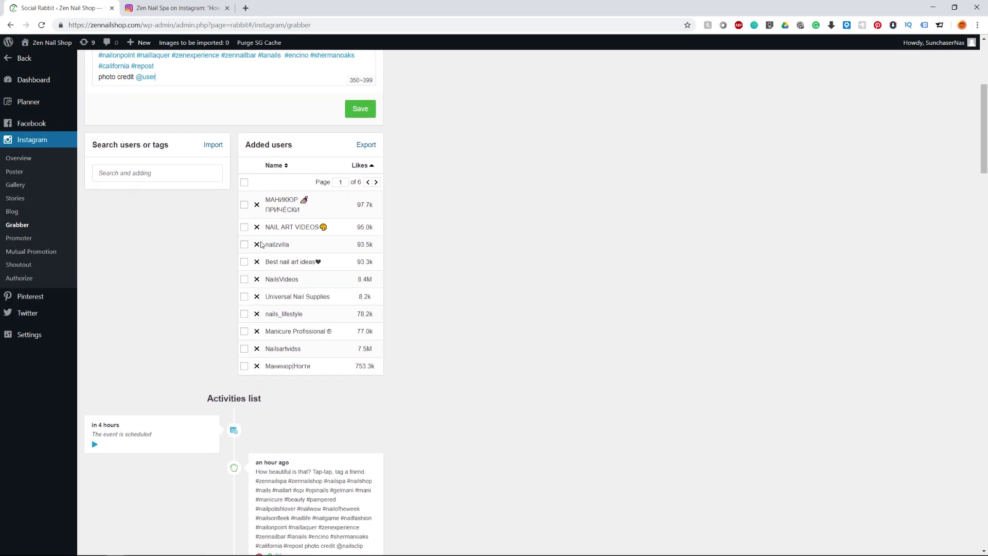
pyautogui.middleClick(268, 465)
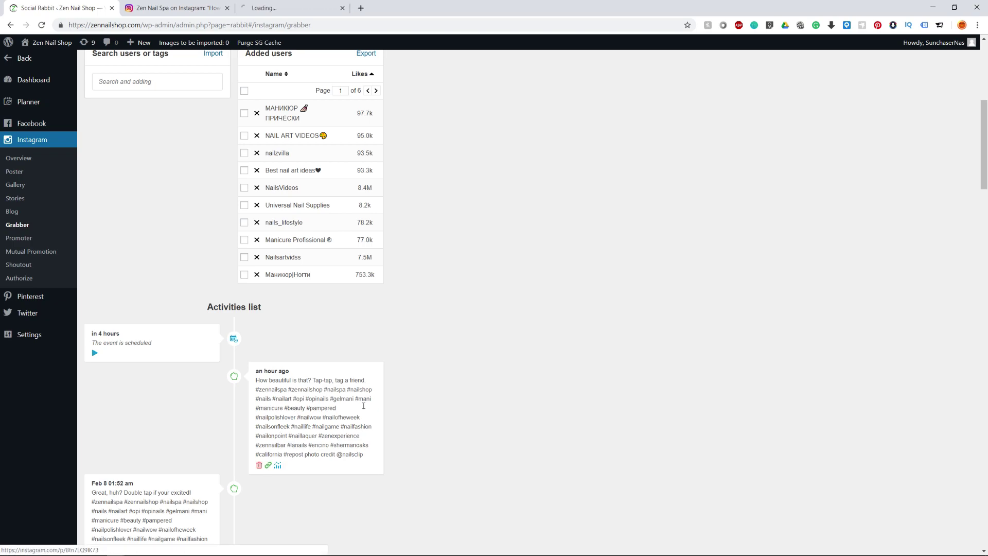
pyautogui.click(292, 8)
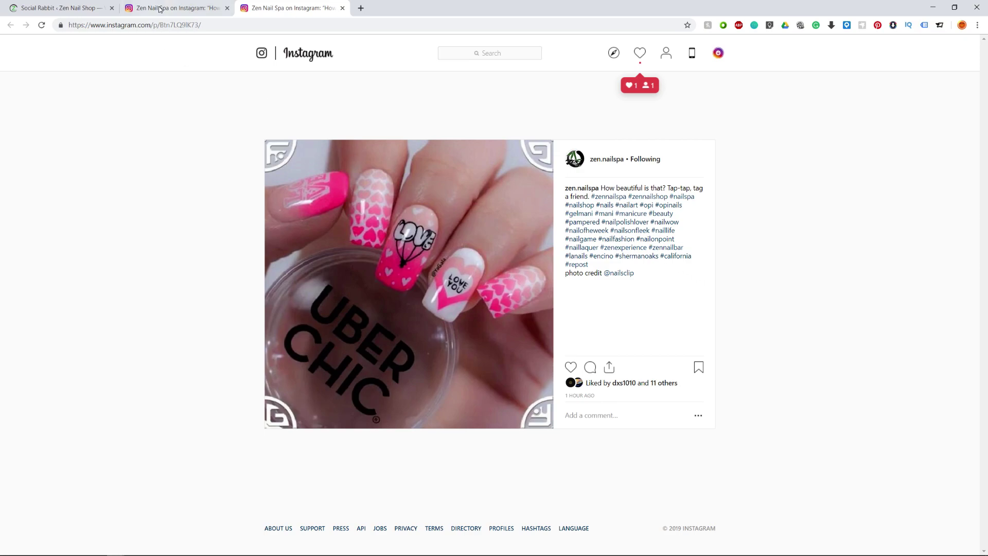
pyautogui.click(62, 7)
pyautogui.scroll(4, 368, 284)
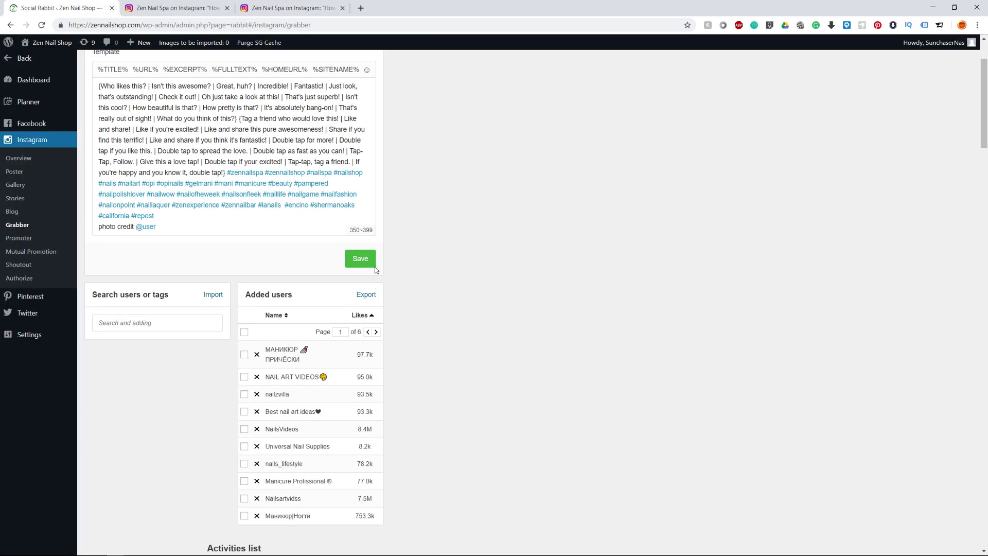
pyautogui.scroll(2, 176, 248)
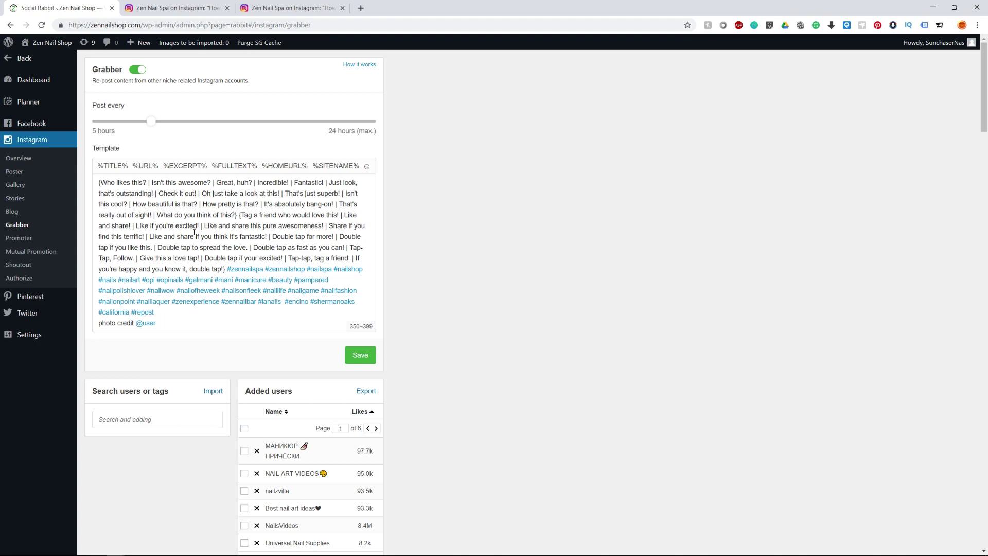
pyautogui.hotkey('alt', 'Tab')
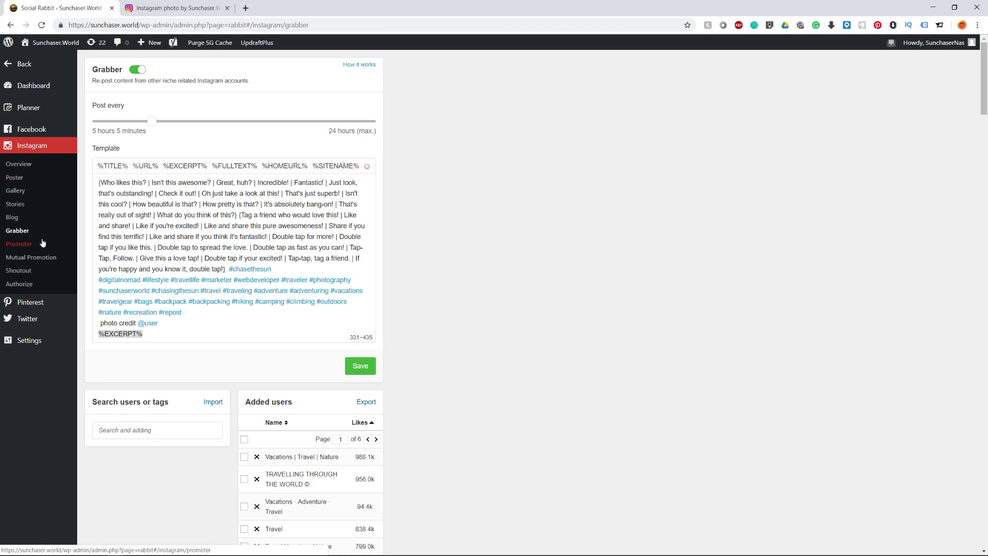
# Step: Open Instagram Promoter and page the Added users and tags table forward to page 9
pyautogui.click(41, 248)
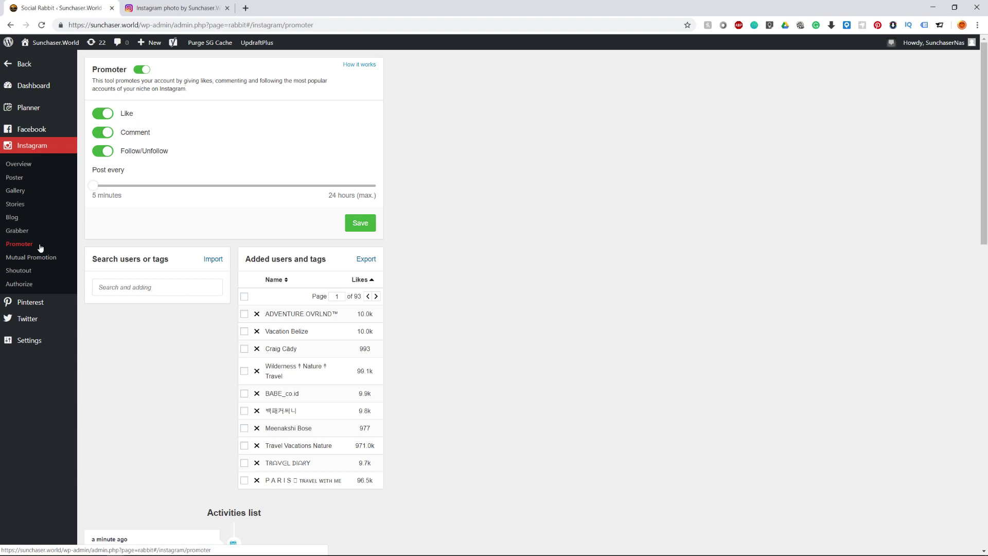
pyautogui.scroll(-1, 165, 309)
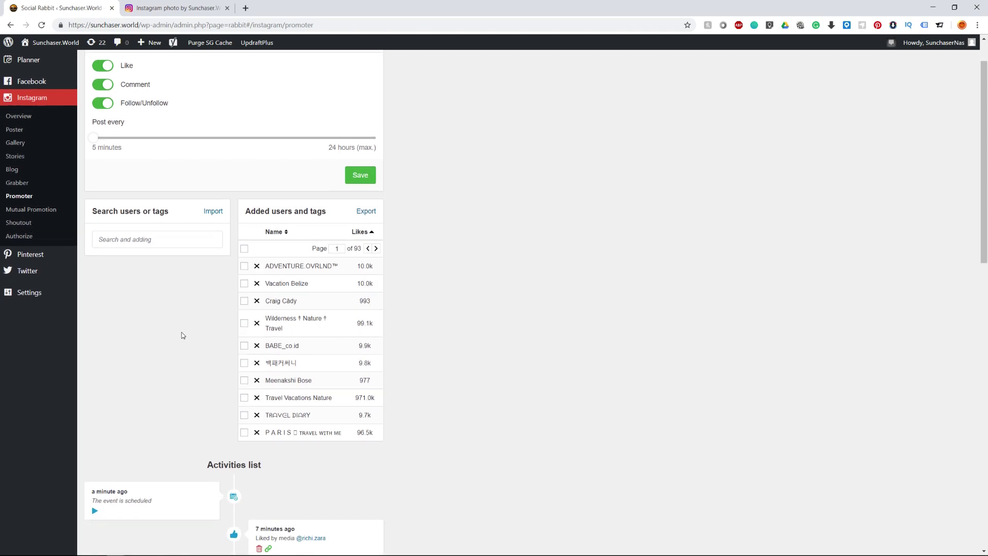
pyautogui.click(377, 249)
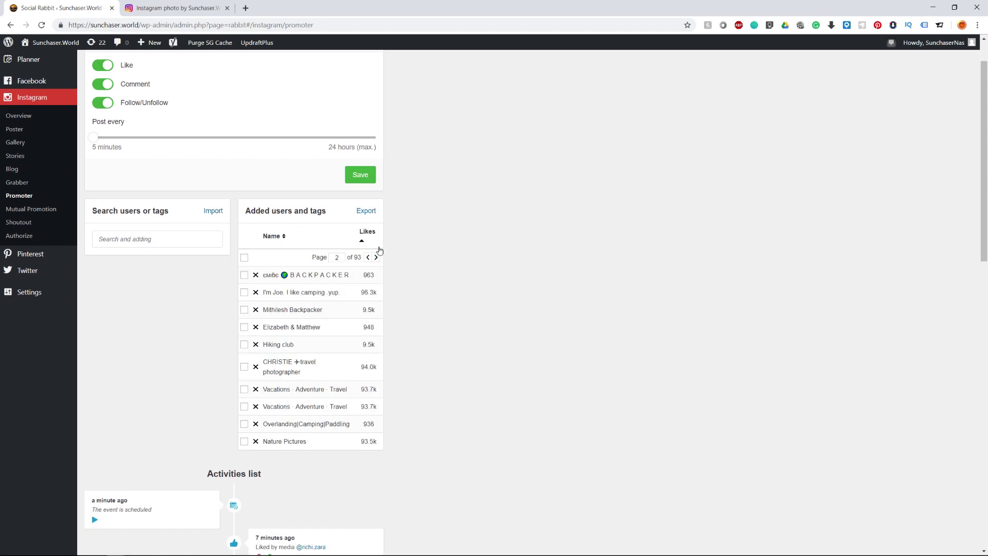
pyautogui.click(377, 249)
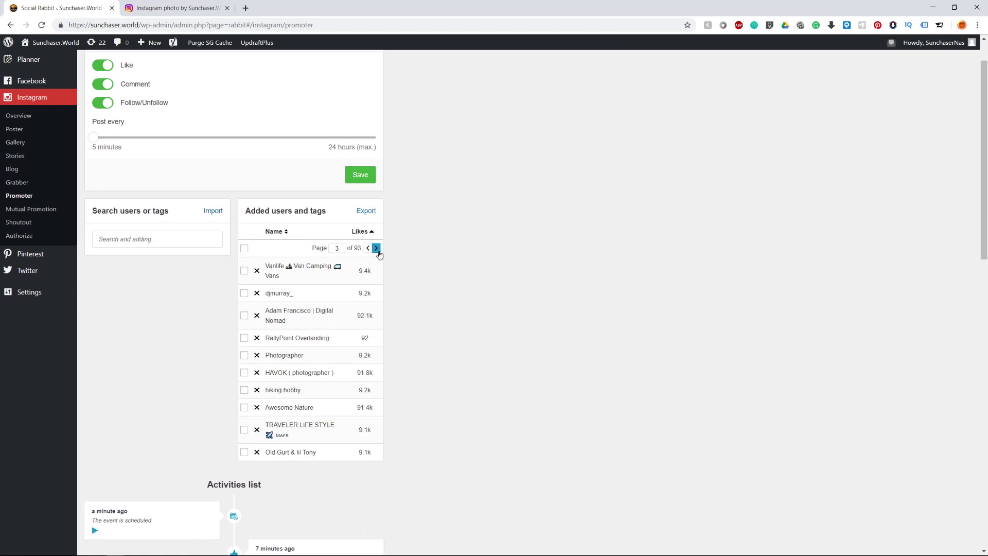
pyautogui.click(377, 249)
pyautogui.click(377, 248)
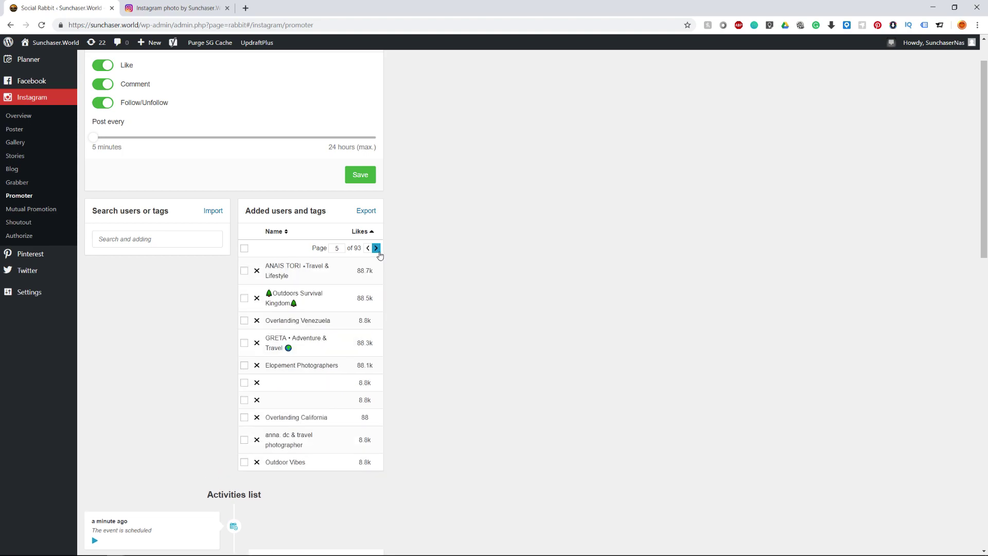
pyautogui.click(377, 249)
pyautogui.click(377, 249)
pyautogui.click(377, 248)
pyautogui.click(376, 249)
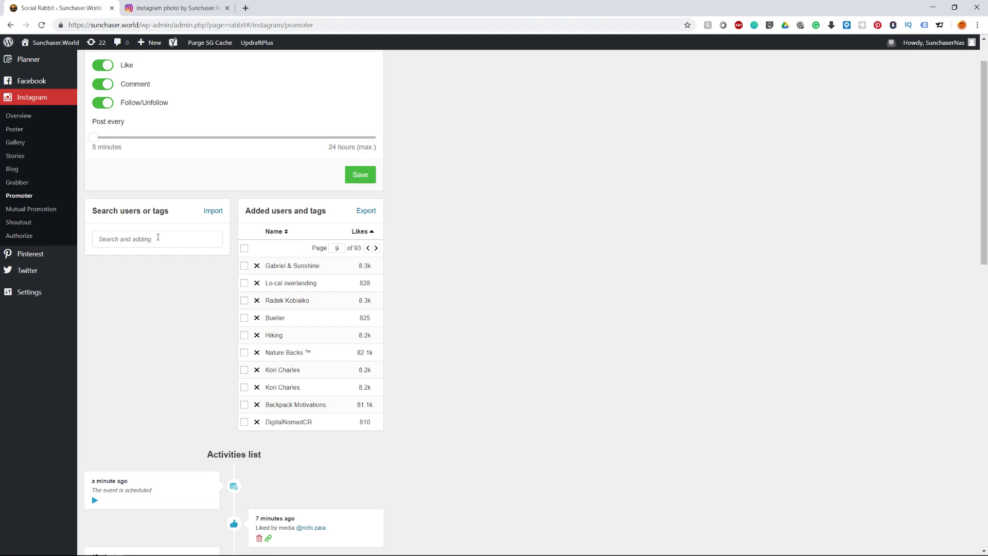
# Step: Search Promoter accounts for 'travel' and add National Geographic Travel to the promoted list
pyautogui.write('travel')
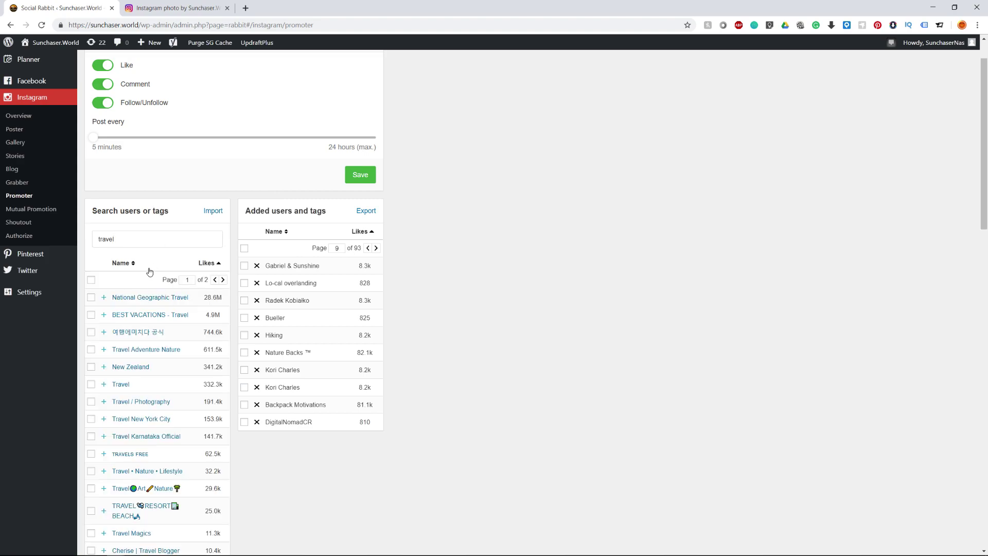
pyautogui.scroll(-5, 149, 319)
pyautogui.scroll(4, 174, 421)
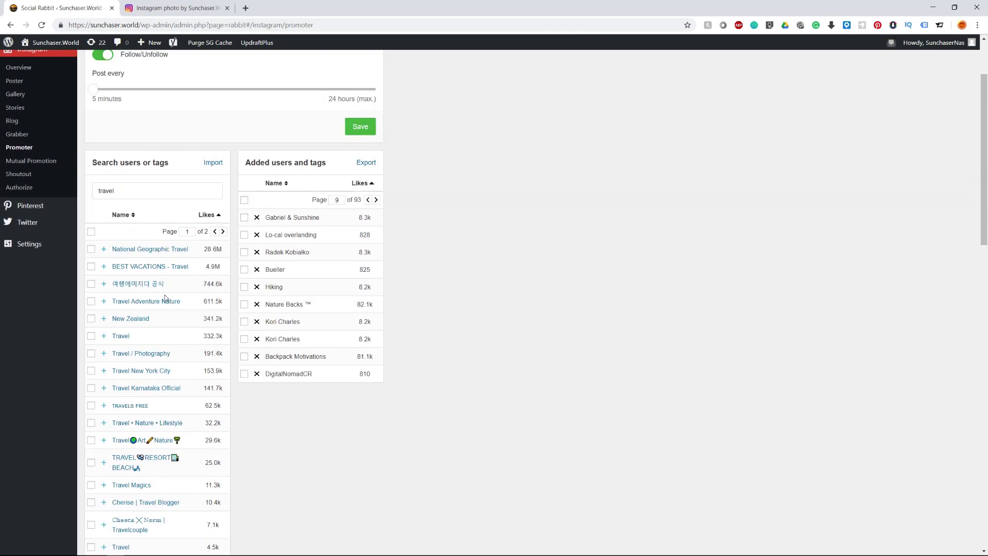
pyautogui.scroll(2, 322, 235)
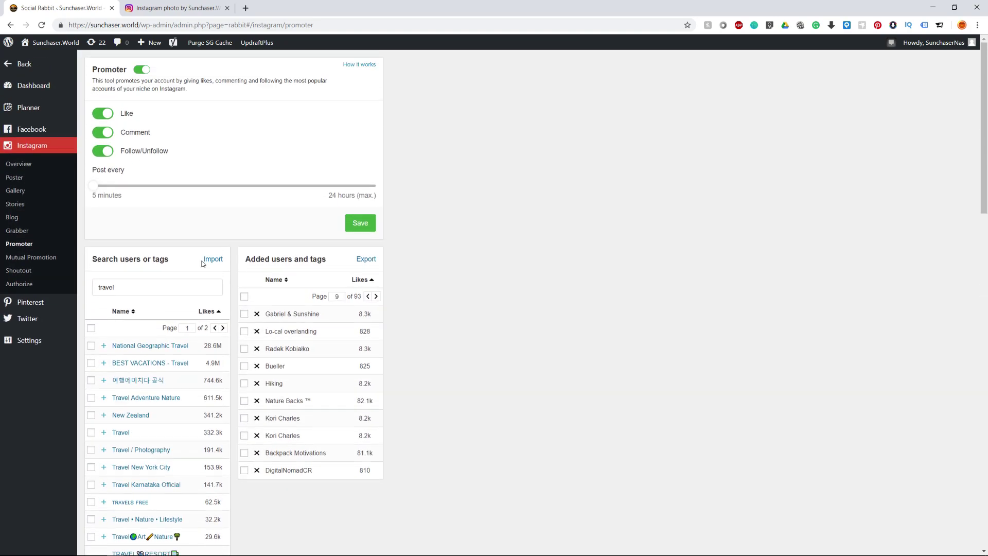
pyautogui.scroll(-1, 140, 339)
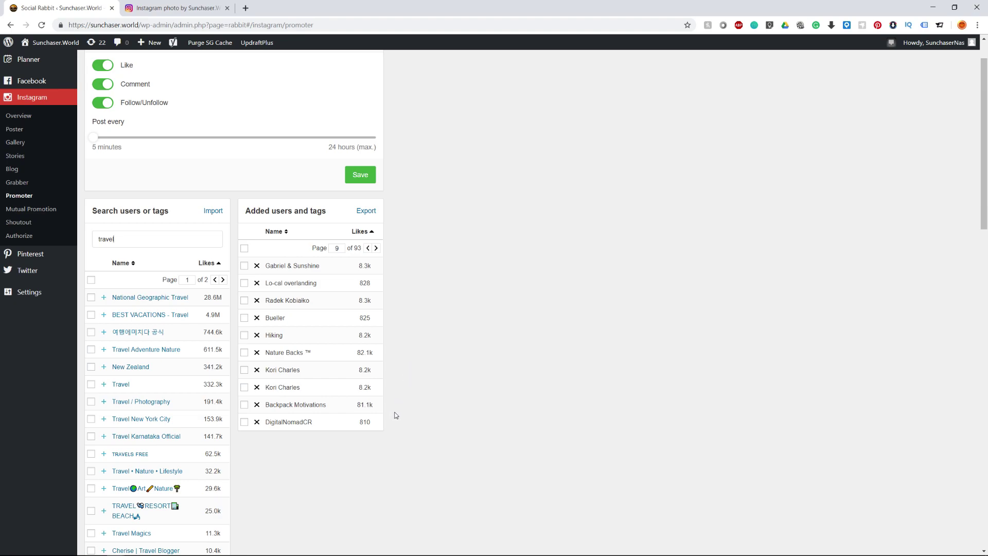
pyautogui.scroll(1, 399, 409)
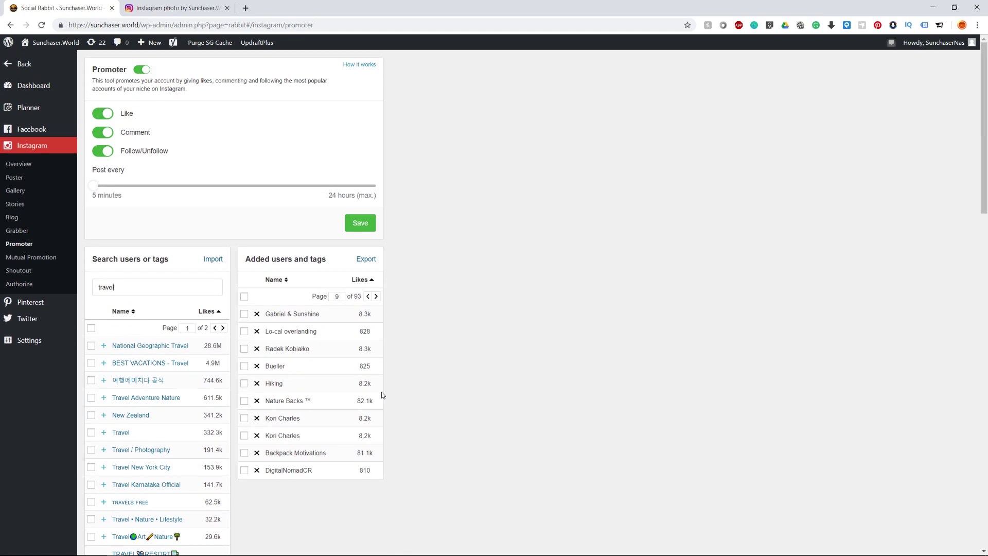
pyautogui.click(104, 346)
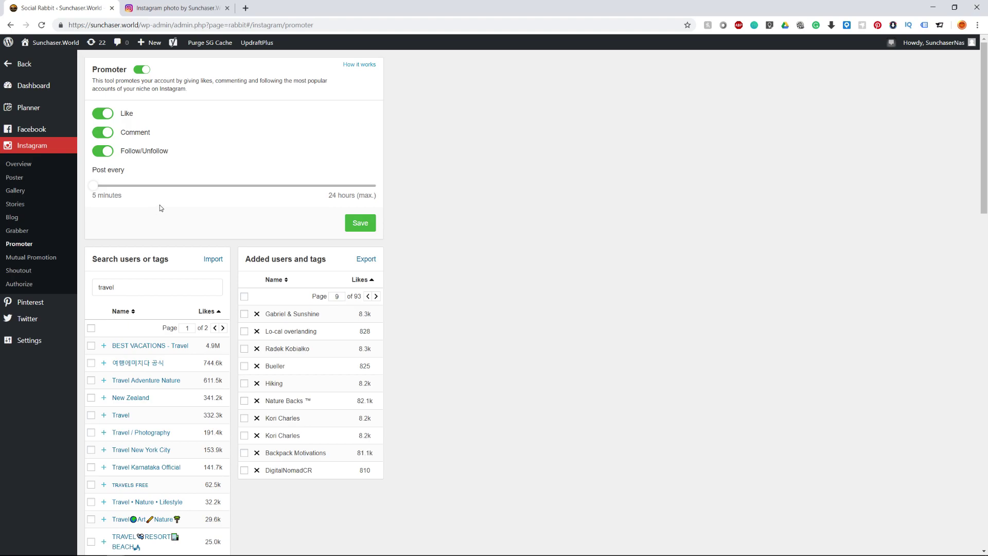
# Step: Show the Mutual Promotion page with its Follow, Like and Comment settings
pyautogui.click(40, 258)
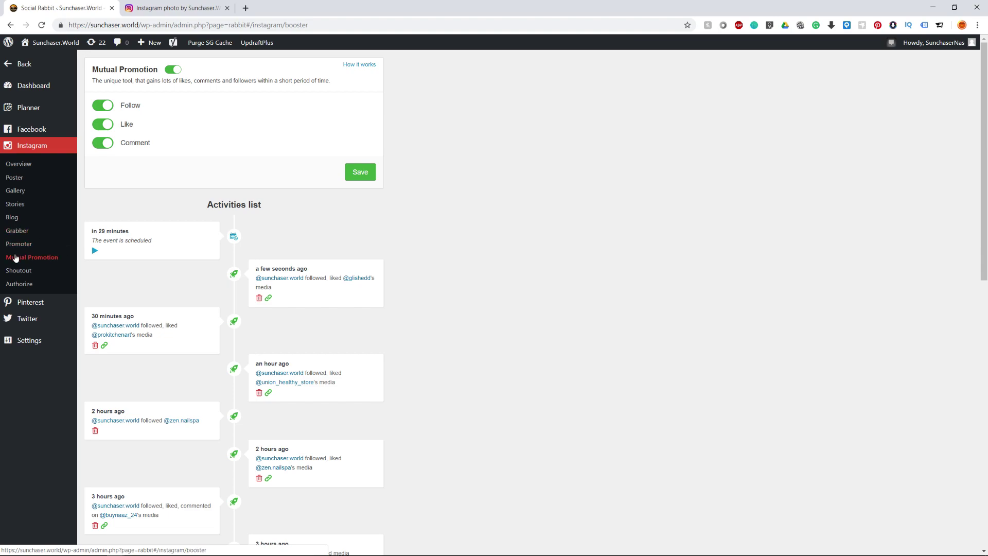
pyautogui.click(21, 271)
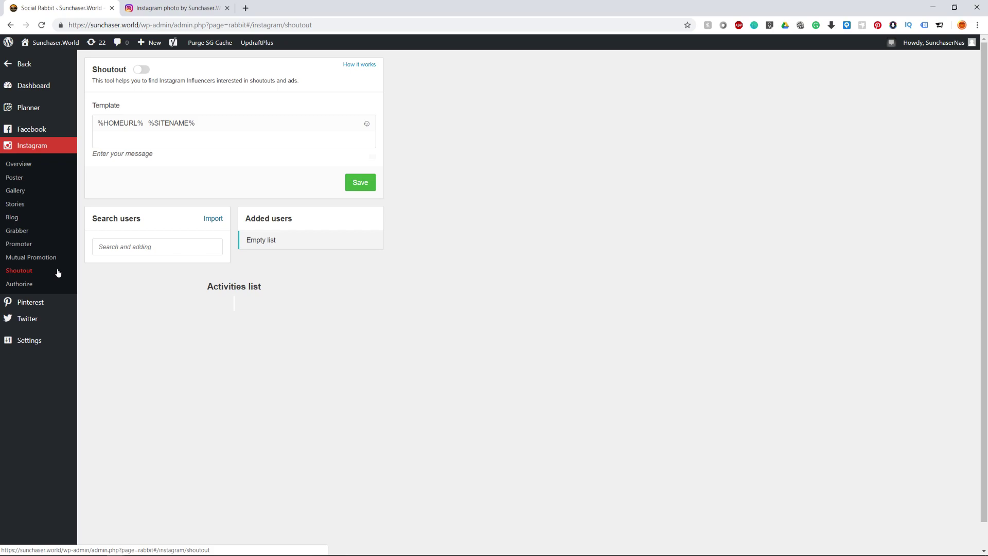
pyautogui.click(116, 252)
# Step: Glance at Instagram Blog sharing, then view Poster settings and its Sort by choices
pyautogui.click(35, 219)
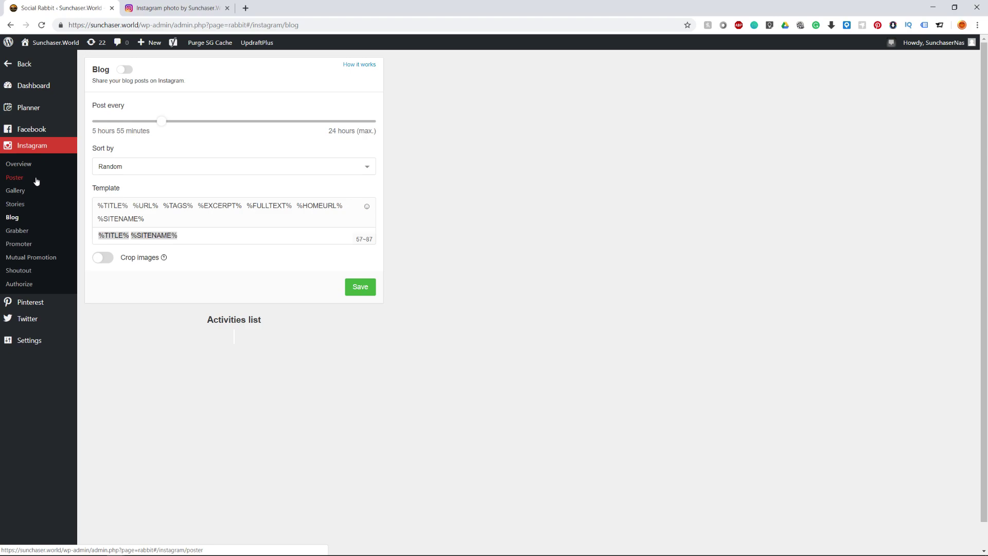
pyautogui.click(36, 181)
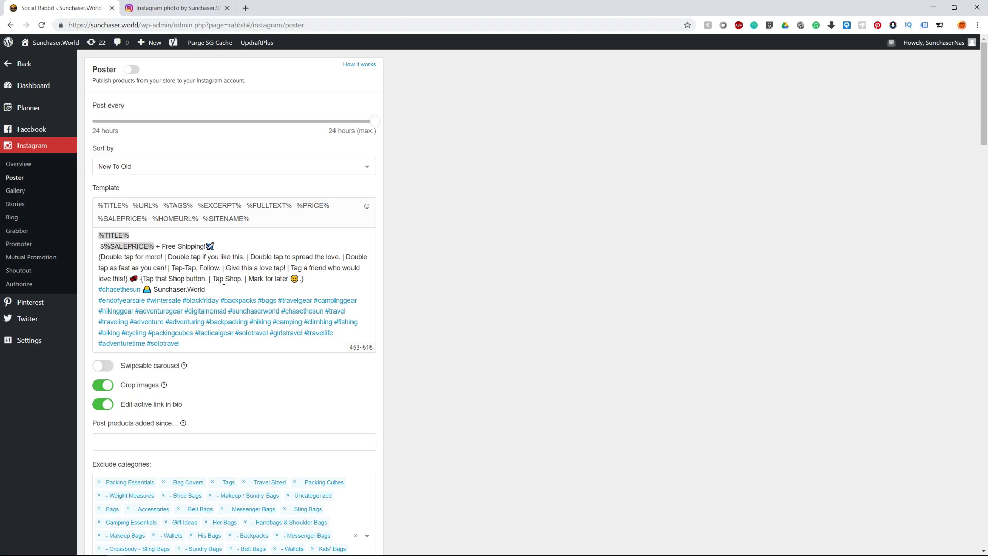
pyautogui.click(169, 166)
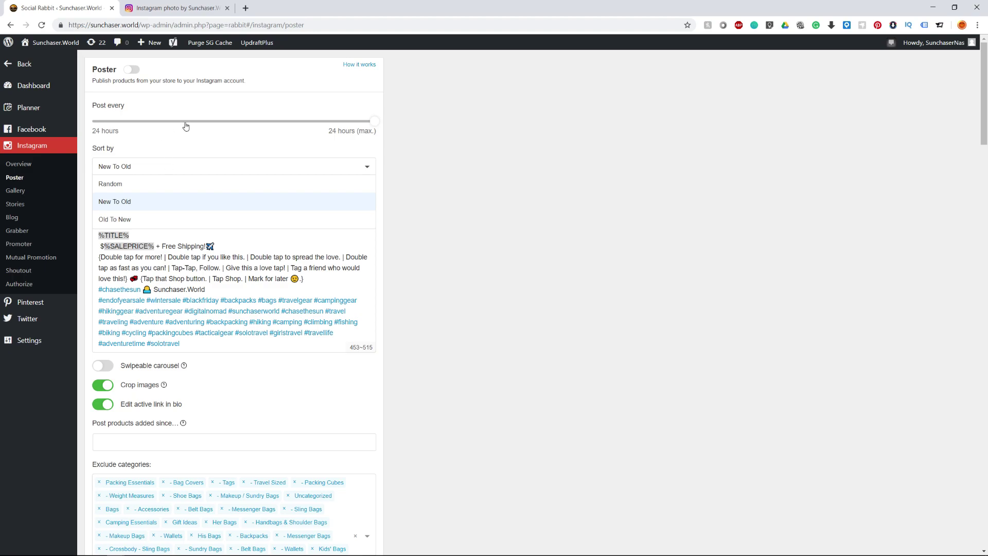
pyautogui.scroll(-2, 215, 394)
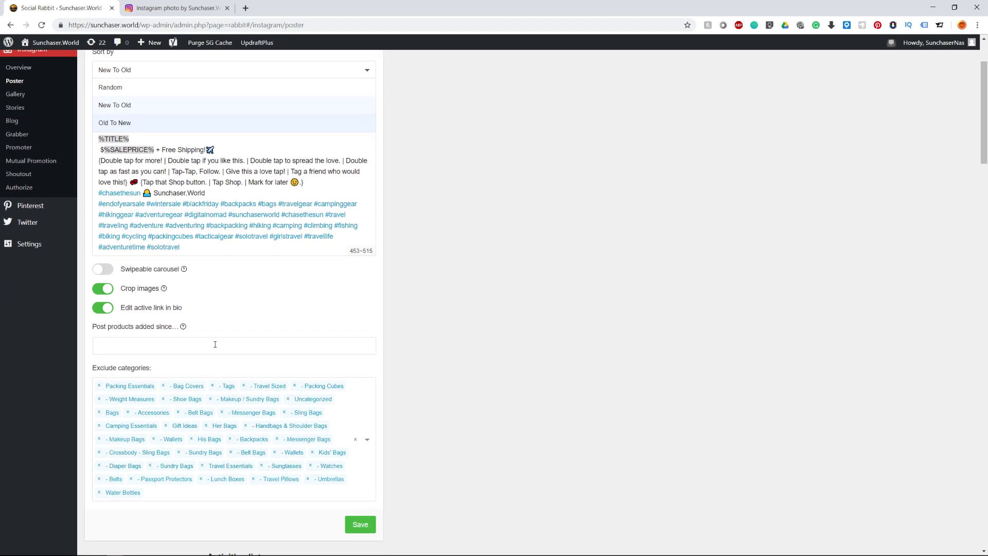
pyautogui.click(216, 344)
pyautogui.click(351, 330)
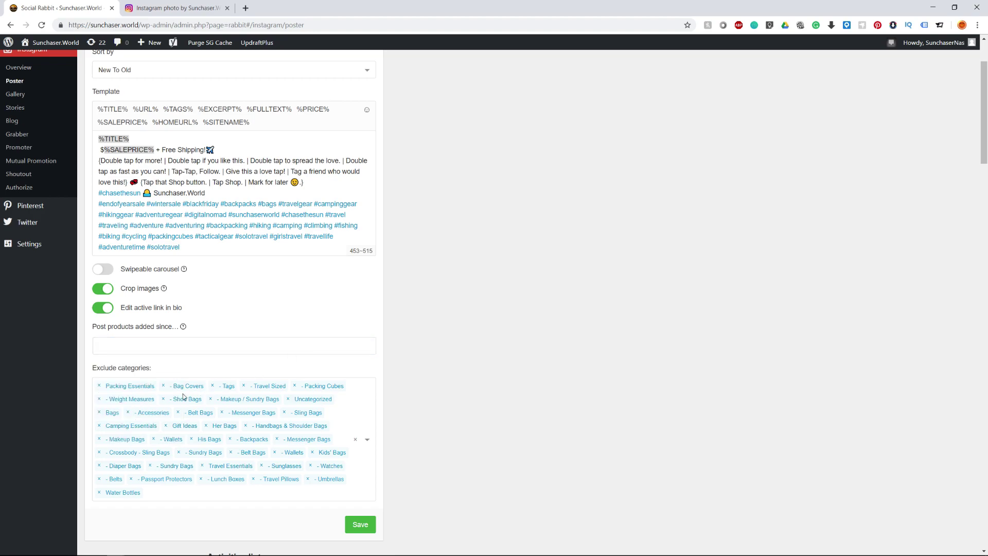
pyautogui.scroll(-2, 159, 391)
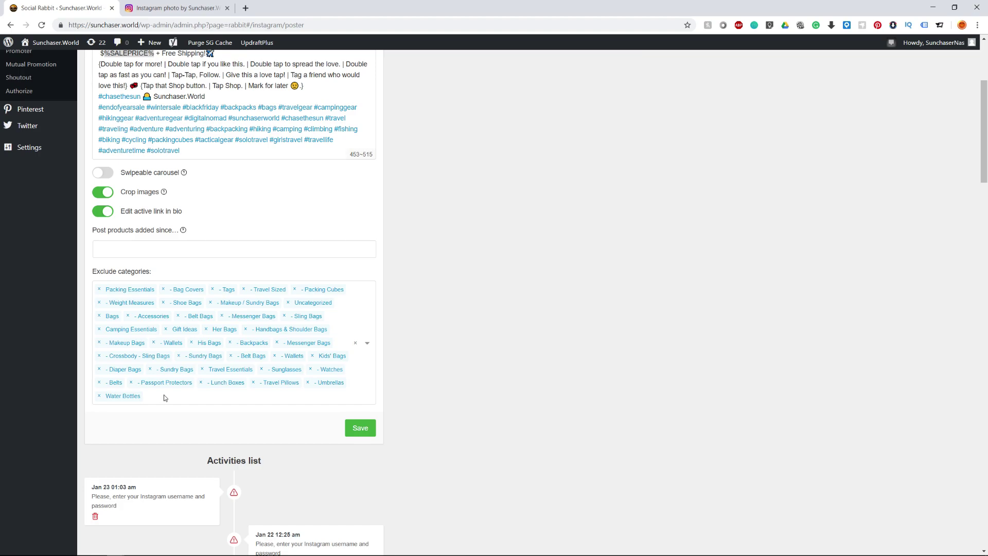
pyautogui.scroll(4, 165, 395)
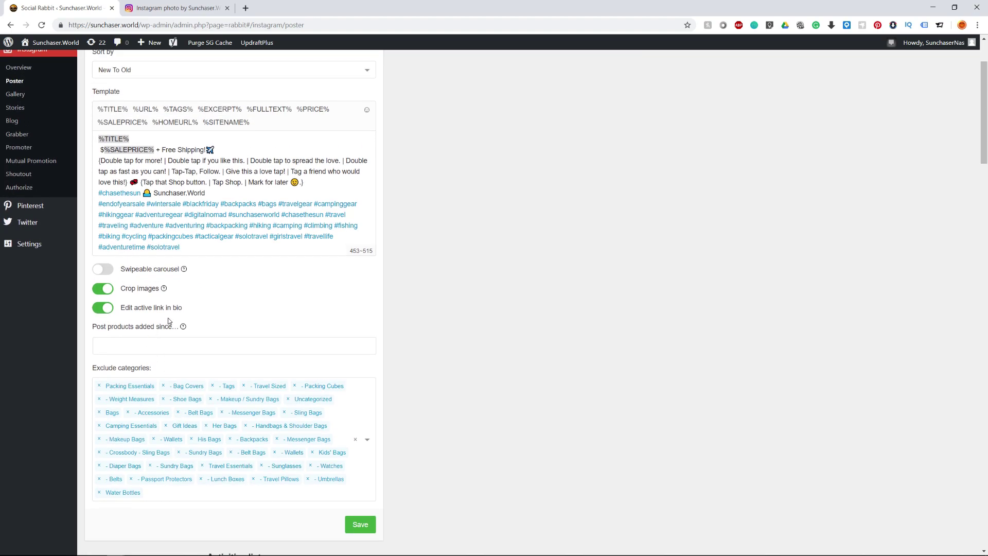
pyautogui.scroll(-3, 174, 326)
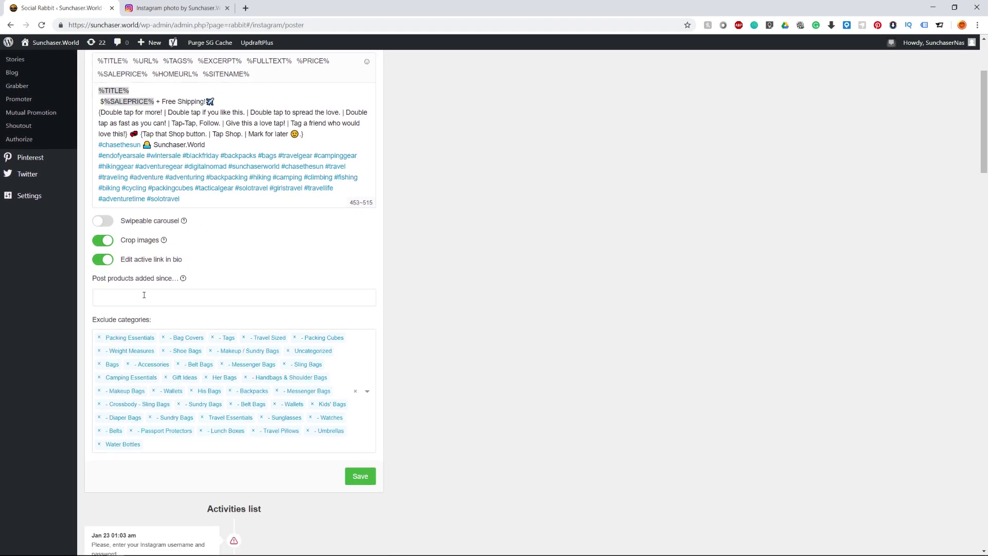
pyautogui.click(144, 295)
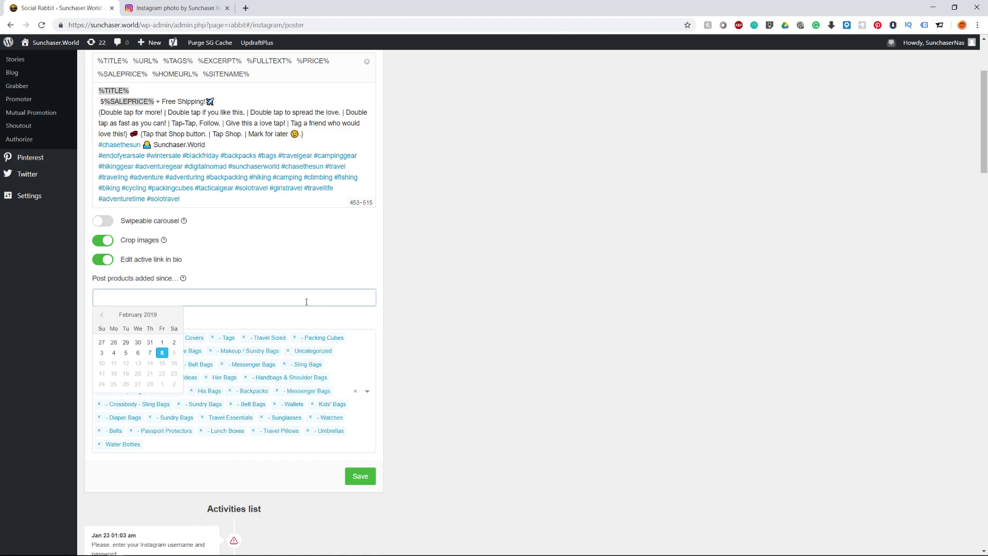
pyautogui.scroll(2, 307, 312)
pyautogui.click(395, 361)
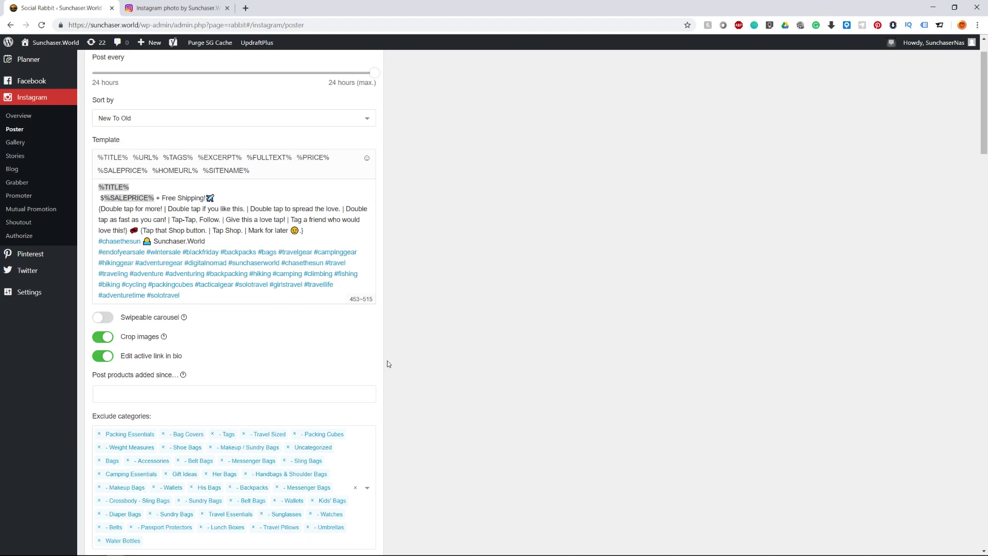
pyautogui.moveTo(181, 296); pyautogui.dragTo(205, 297)
pyautogui.scroll(-1, 229, 205)
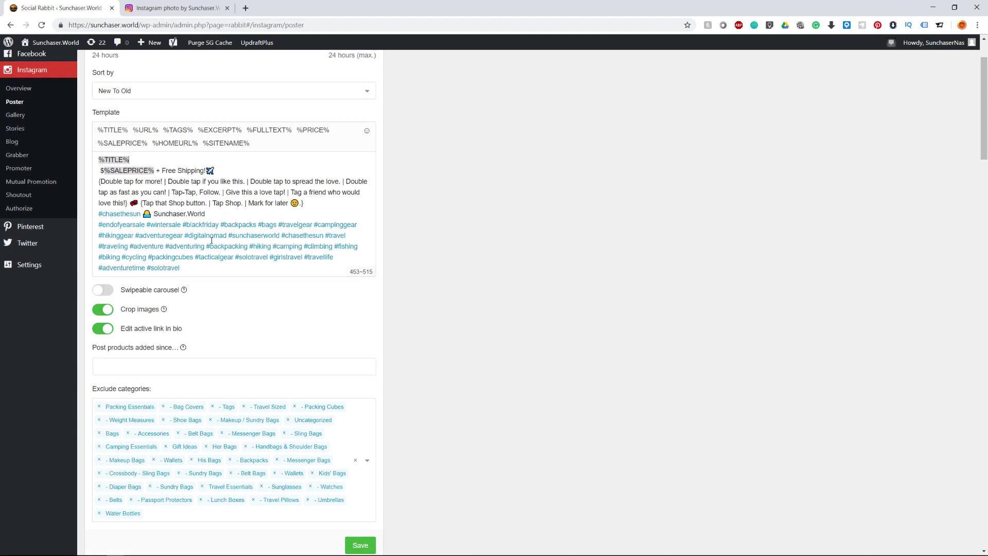
pyautogui.scroll(2, 242, 256)
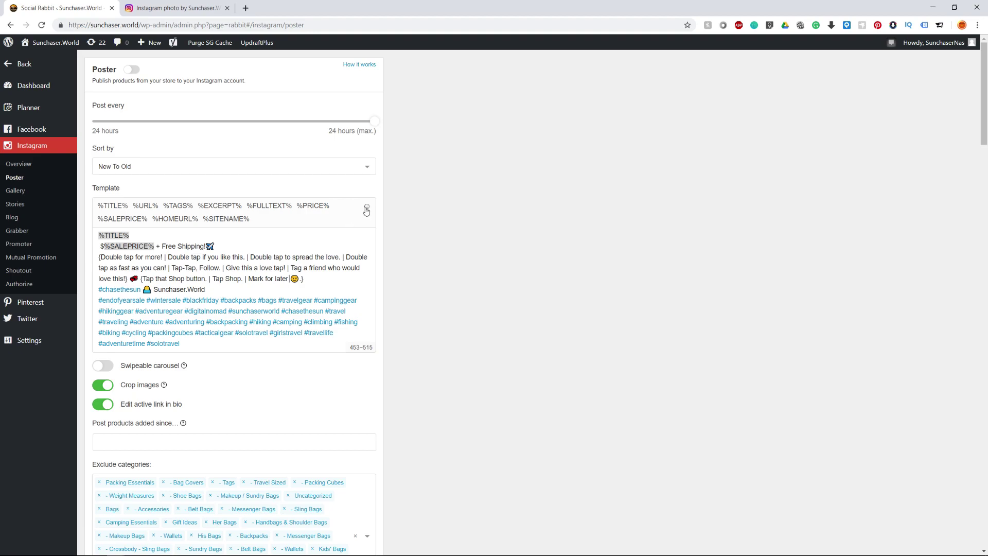
pyautogui.click(367, 208)
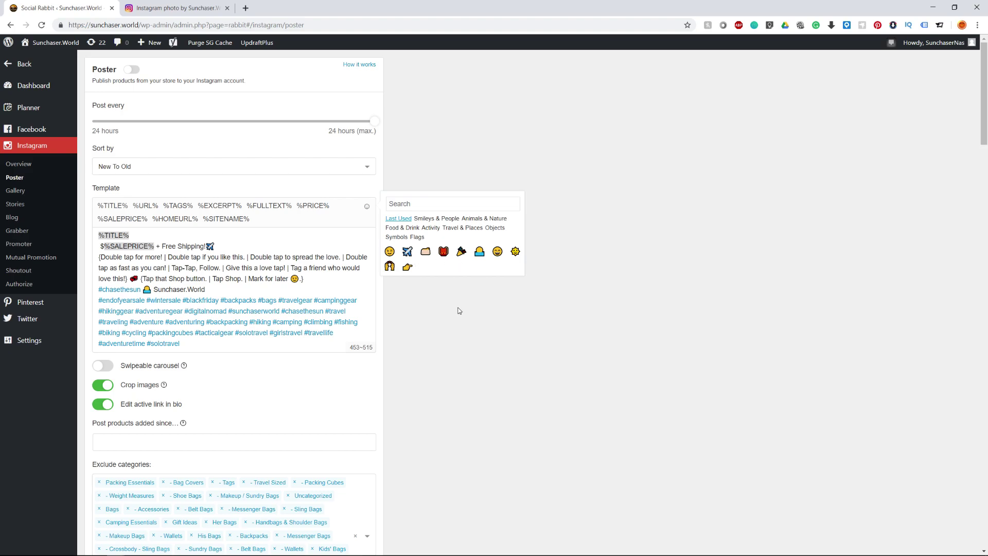
pyautogui.click(16, 191)
pyautogui.click(21, 180)
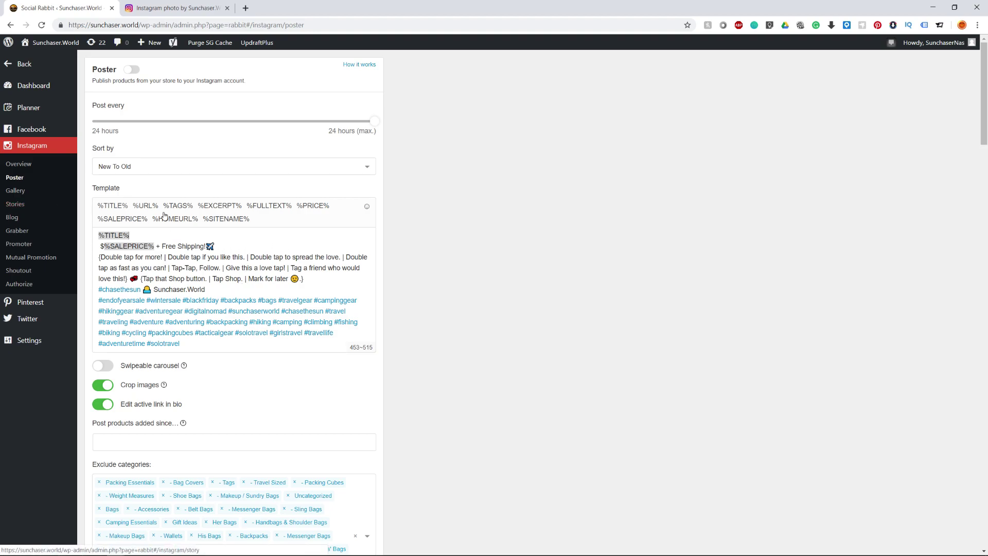
pyautogui.click(15, 191)
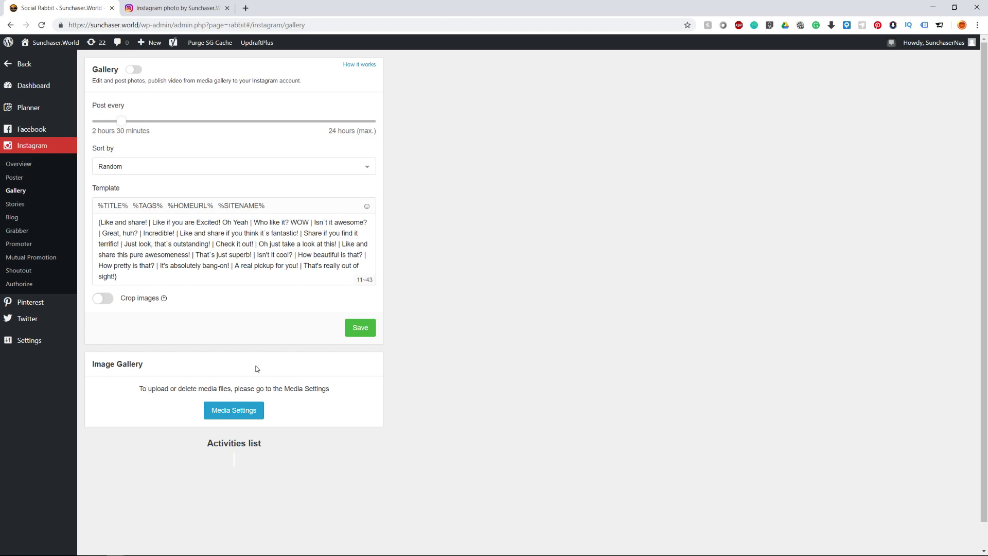
# Step: Go to the Media Gallery settings holding the 'Chase the Sun in 1 minute' item
pyautogui.click(240, 410)
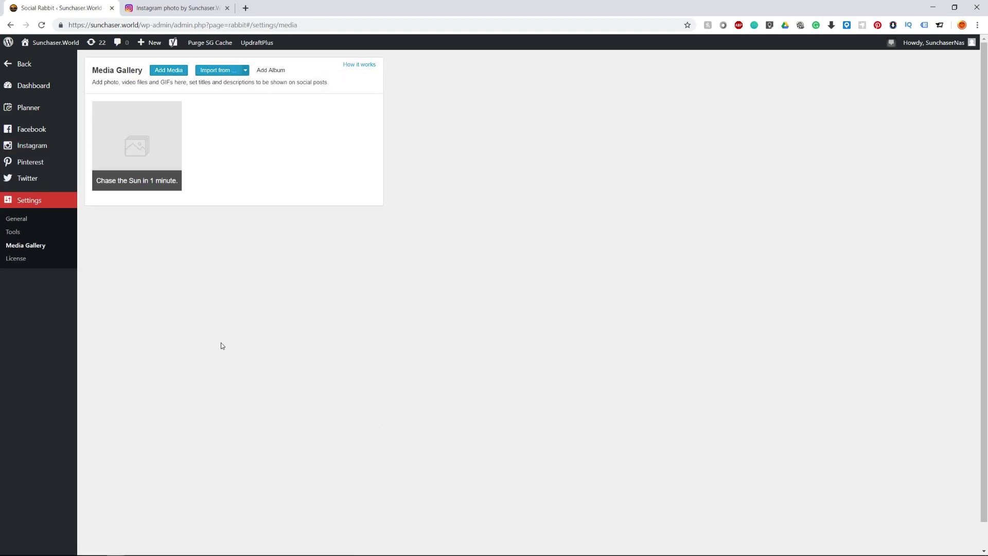
# Step: Open the Pixabay import and the computer file picker, closing both without adding anything
pyautogui.click(214, 74)
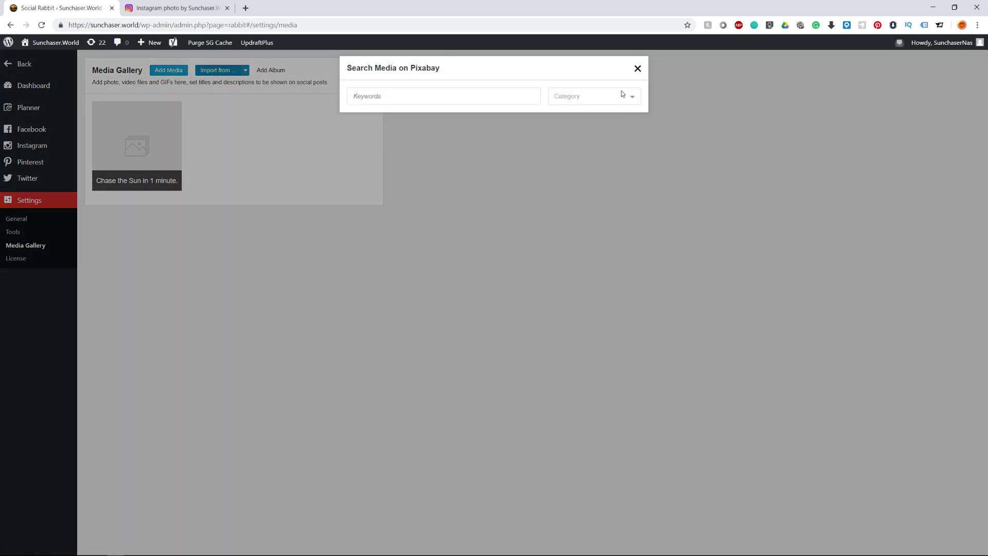
pyautogui.click(637, 69)
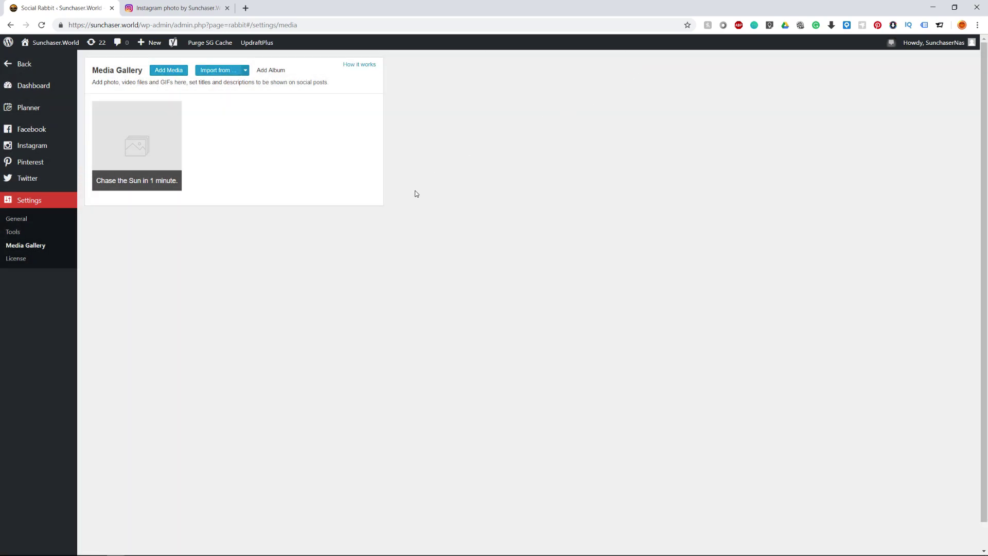
pyautogui.click(182, 75)
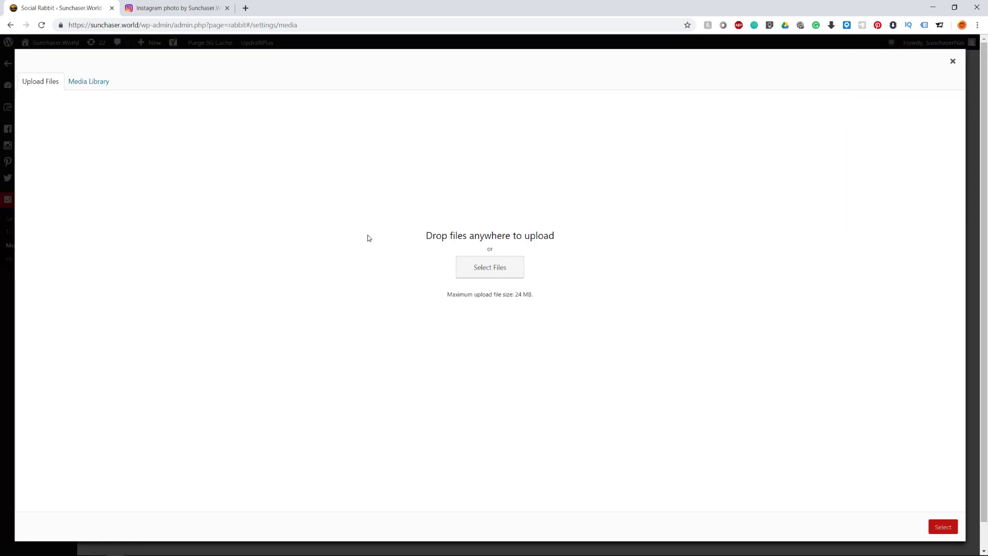
pyautogui.click(489, 267)
pyautogui.click(451, 8)
# Step: Add the white plug adapter image from the WordPress media library to the Media Gallery
pyautogui.click(98, 83)
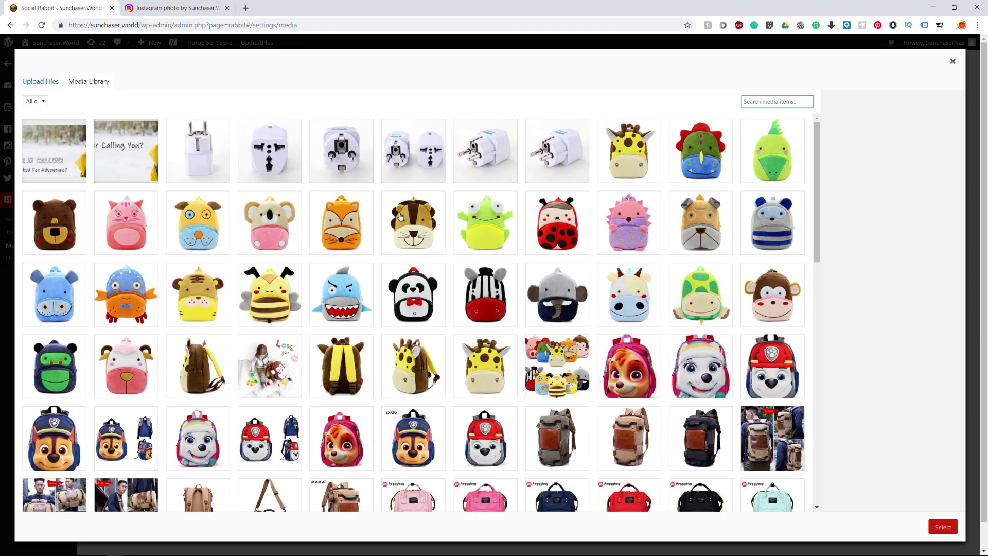
pyautogui.scroll(-2, 396, 216)
pyautogui.scroll(2, 206, 180)
pyautogui.click(565, 157)
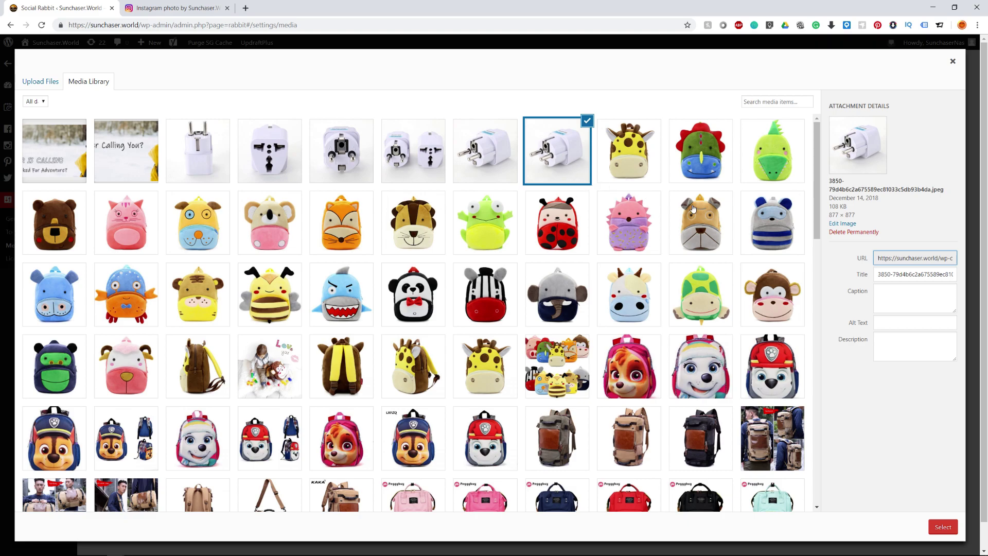
pyautogui.click(943, 527)
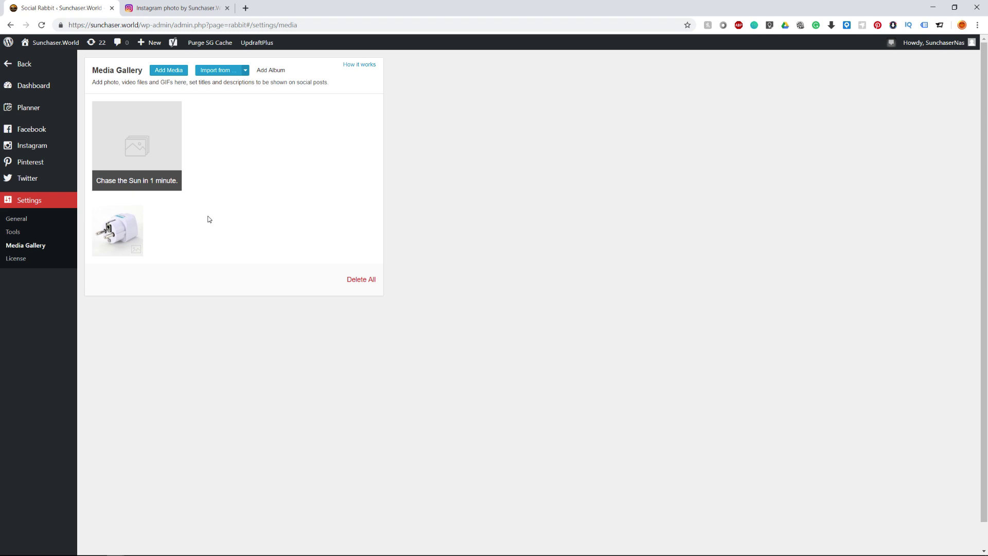
# Step: Delete the white plug adapter photo from the Media Gallery, then go to the Instagram Overview
pyautogui.moveTo(119, 226)
pyautogui.moveTo(134, 246)
pyautogui.click(138, 211)
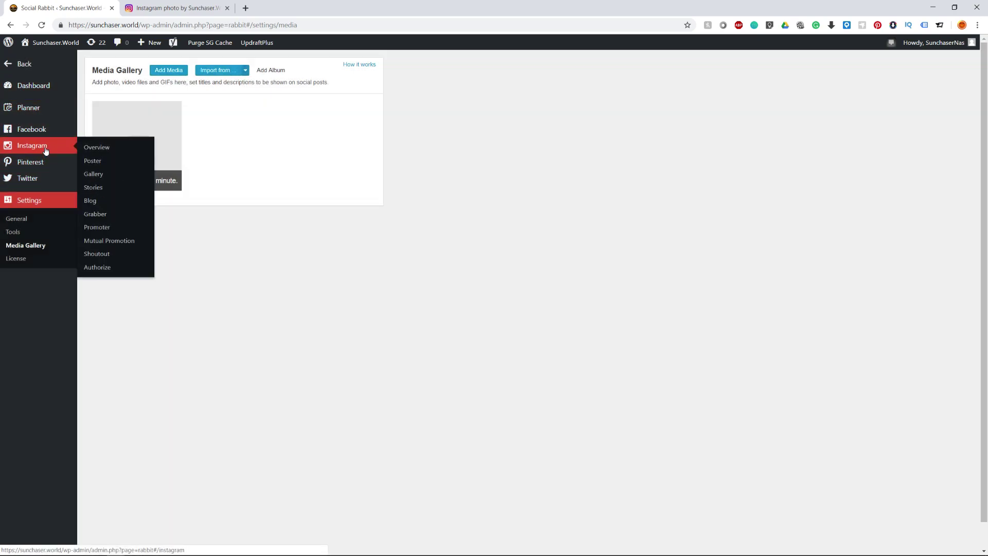
pyautogui.click(44, 147)
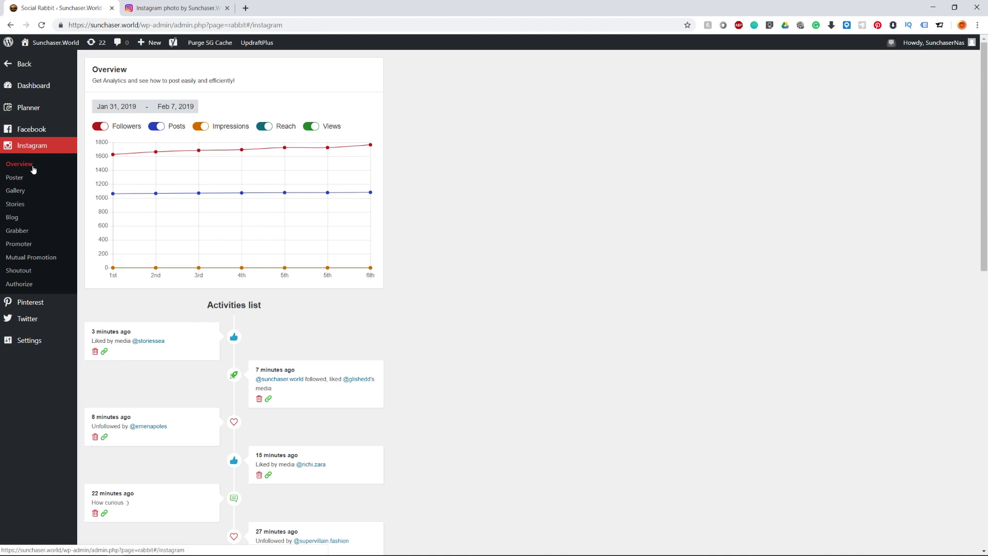
pyautogui.click(35, 182)
pyautogui.click(38, 191)
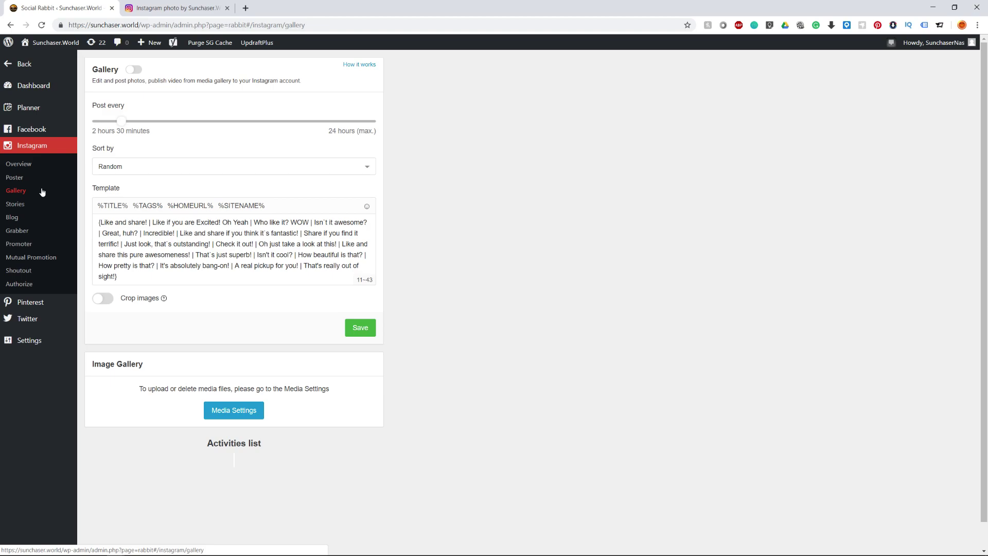
pyautogui.click(35, 204)
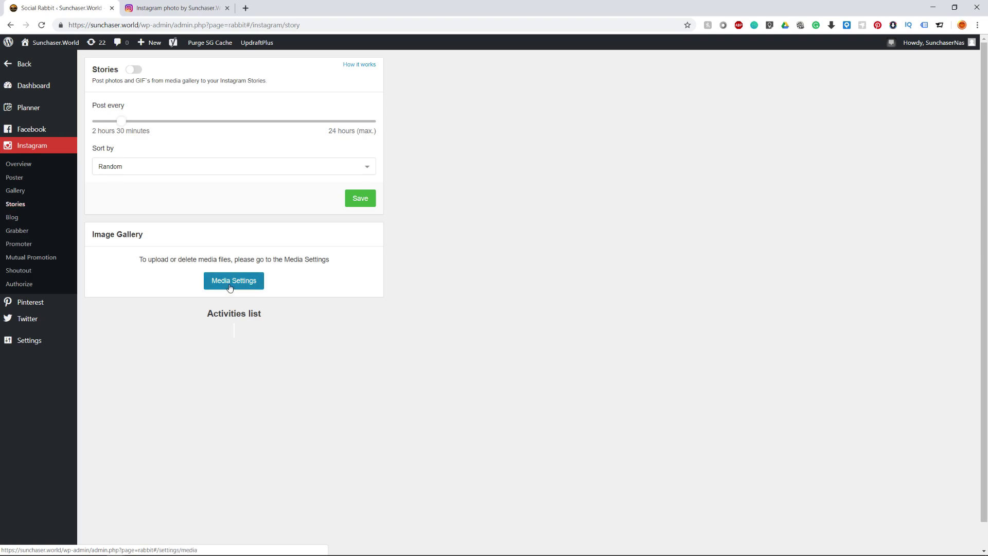
pyautogui.click(35, 217)
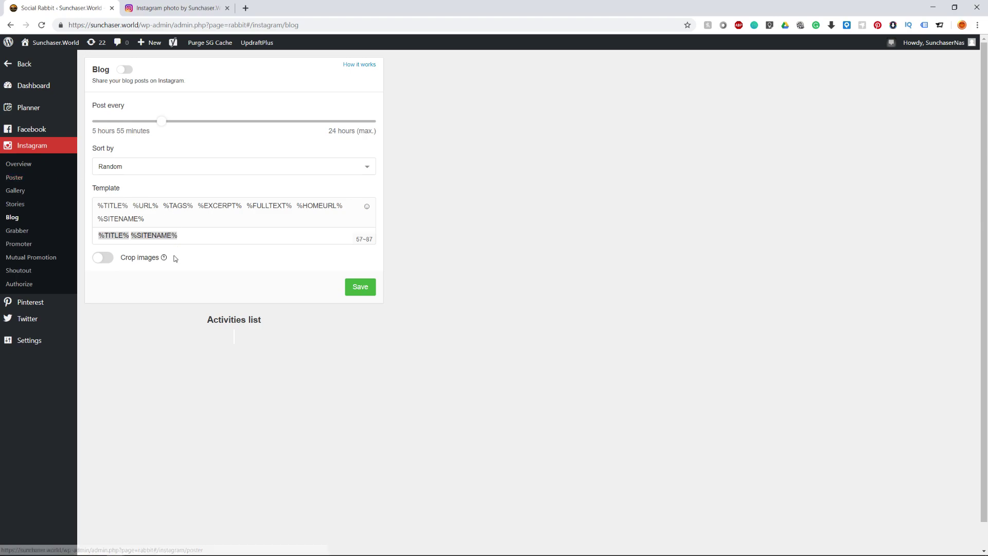
pyautogui.click(40, 196)
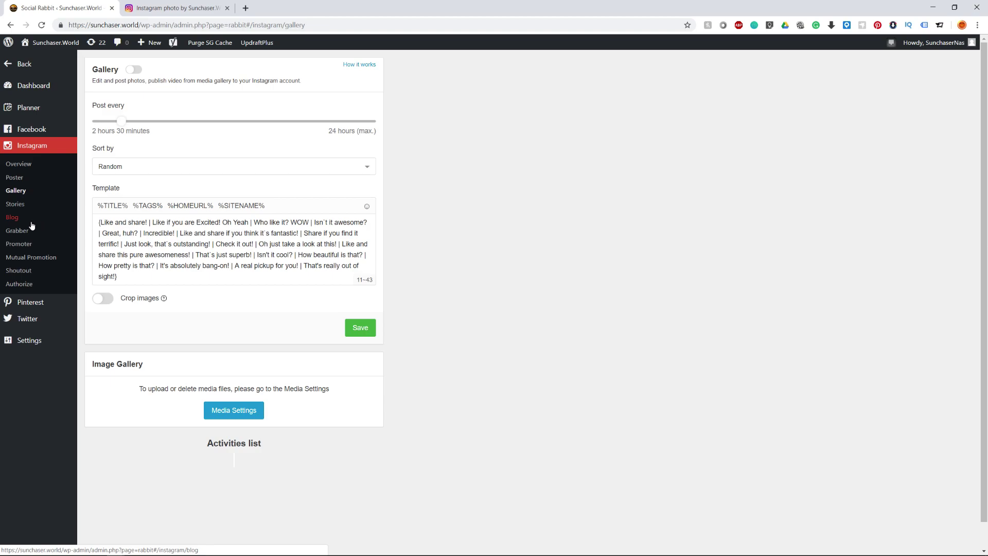
# Step: Browse Instagram Grabber, Blog, Promoter and Mutual Promotion settings, ending on the Facebook Overview chart
pyautogui.click(33, 231)
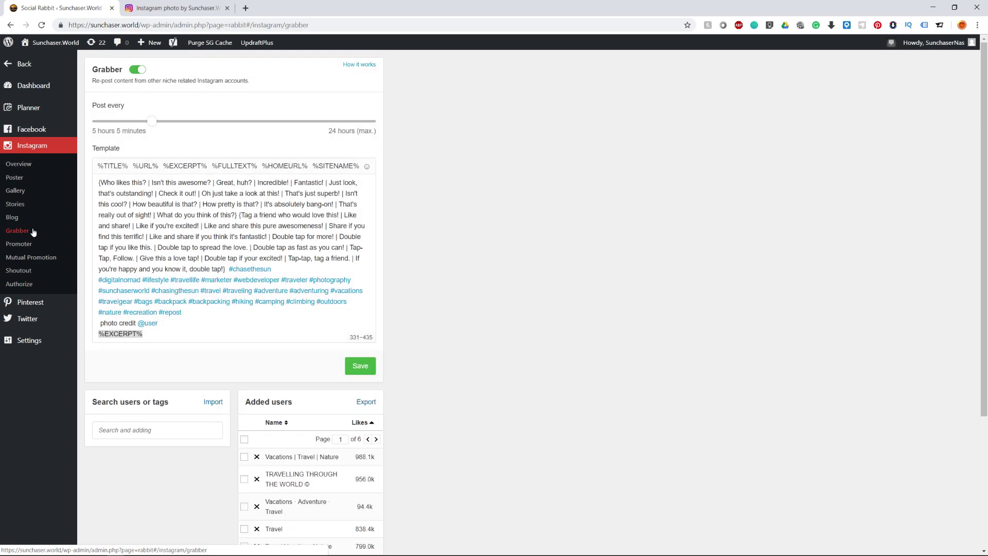
pyautogui.click(34, 233)
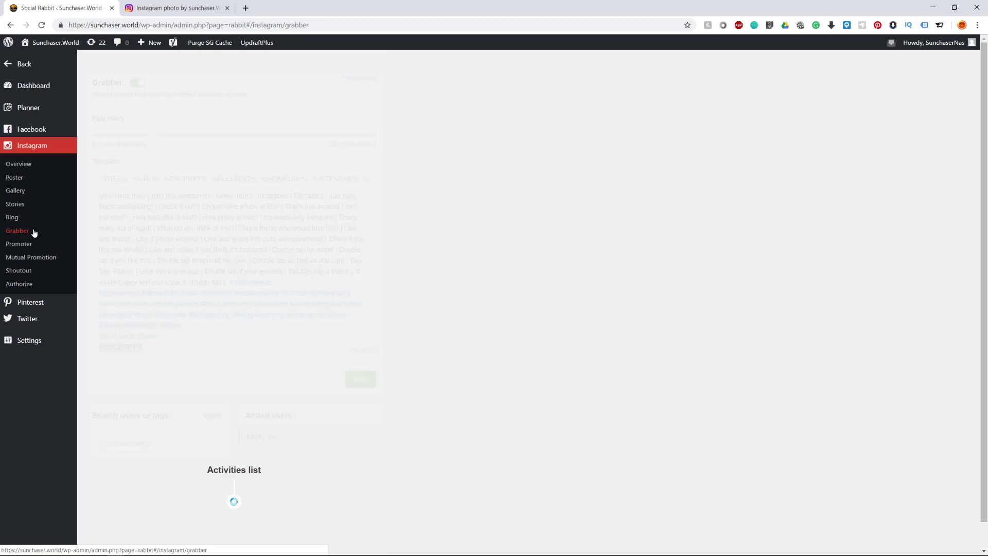
pyautogui.click(37, 220)
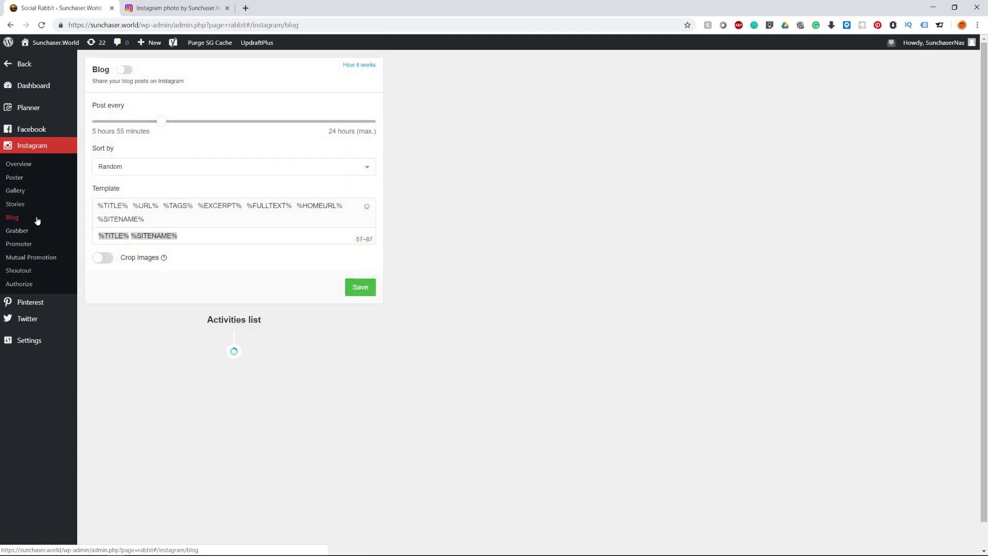
pyautogui.click(36, 230)
pyautogui.click(40, 244)
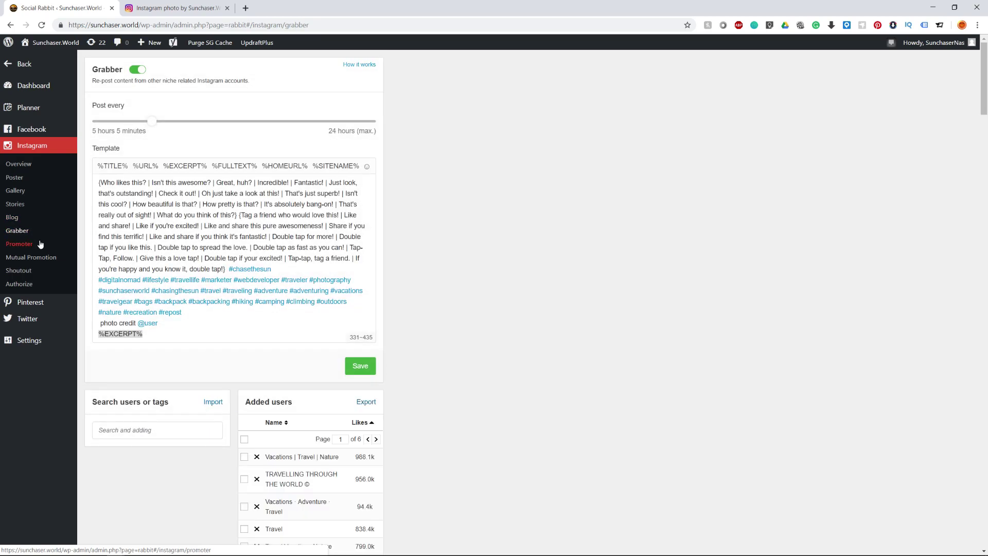
pyautogui.click(42, 258)
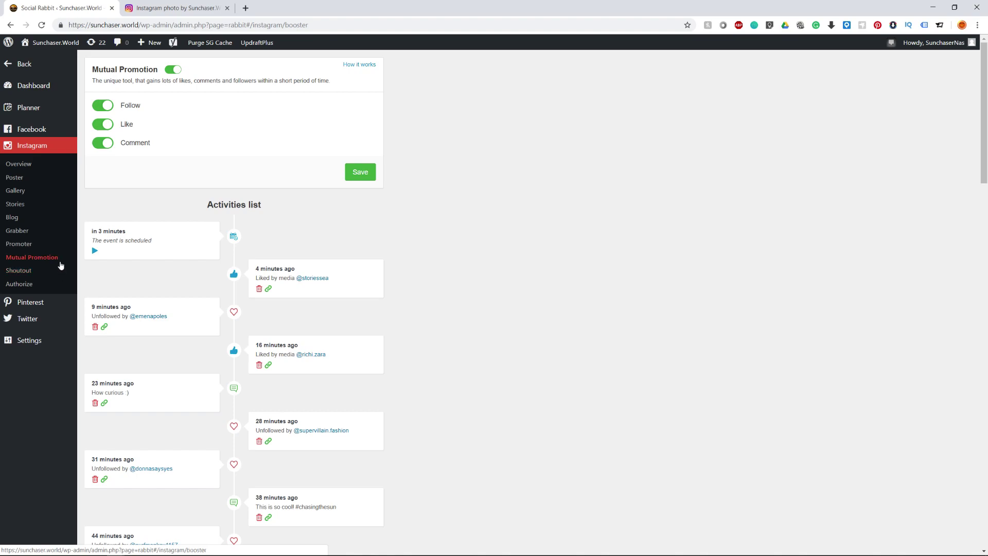
pyautogui.click(62, 130)
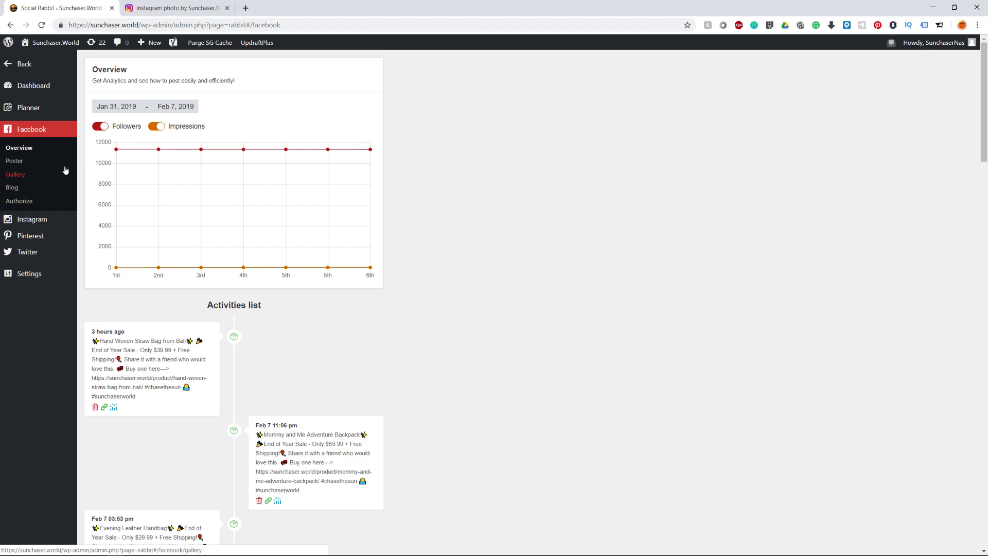
# Step: Look through the Facebook Poster, Gallery and Blog sharing settings
pyautogui.click(58, 164)
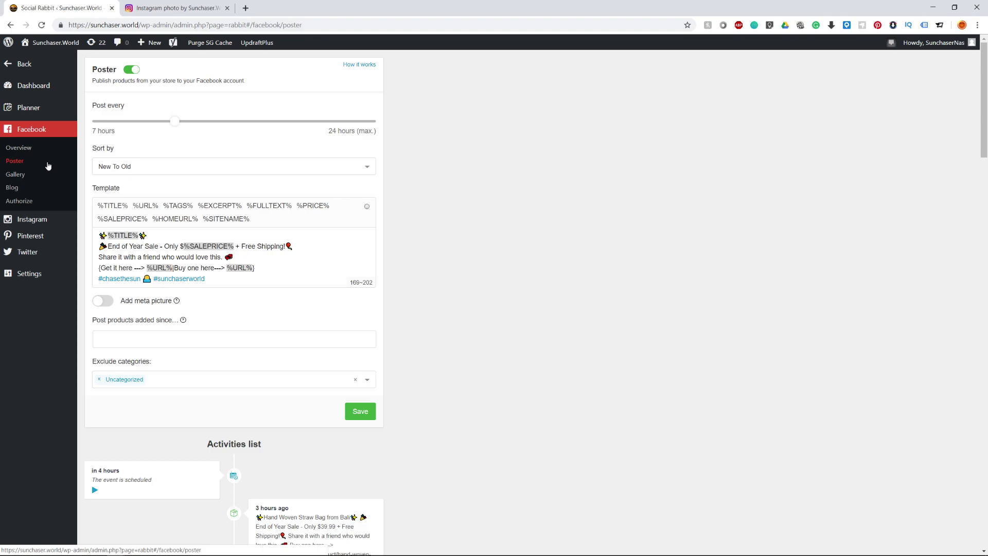
pyautogui.click(45, 175)
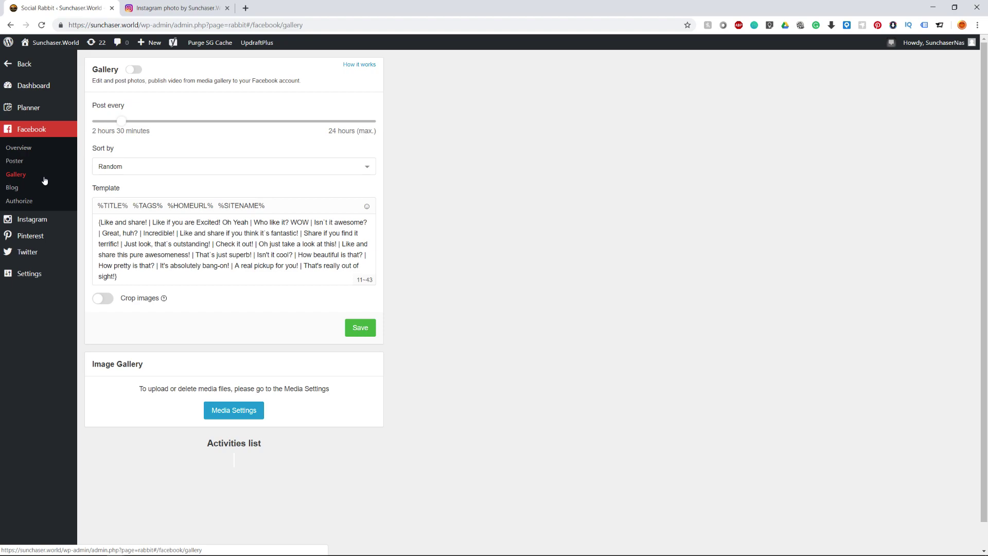
pyautogui.click(44, 188)
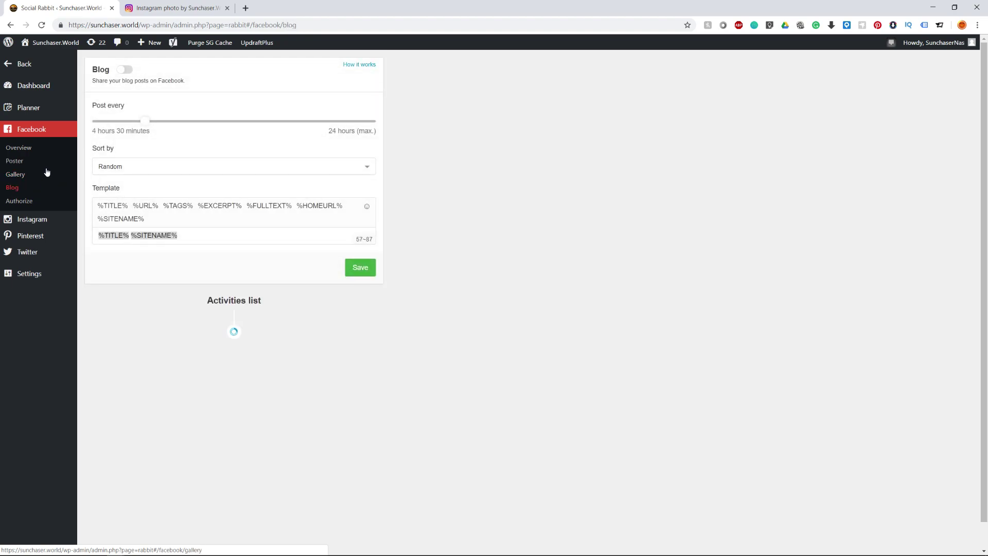
# Step: Advance the Planner calendar one week, then show the Pinterest Overview for Jan 24–31, 2019
pyautogui.click(51, 116)
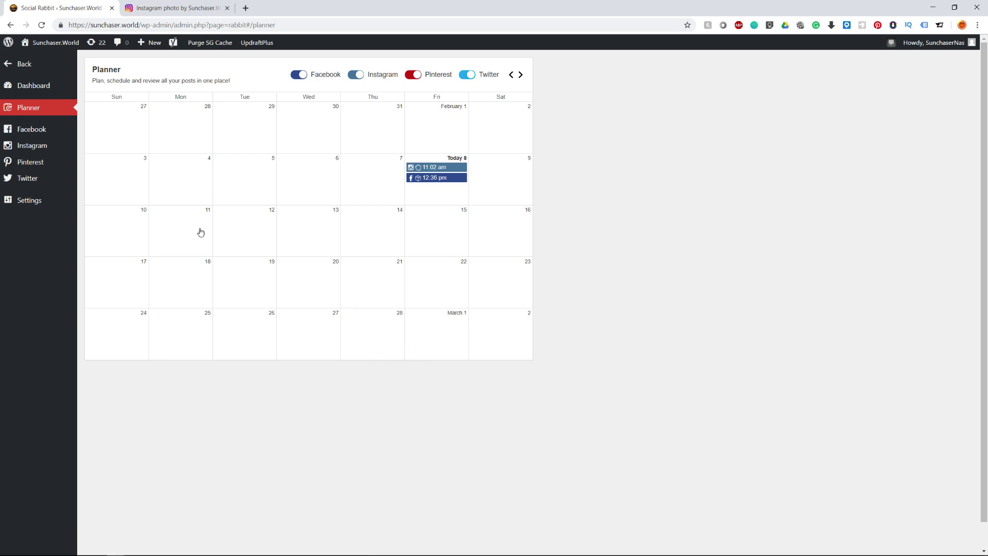
pyautogui.click(521, 77)
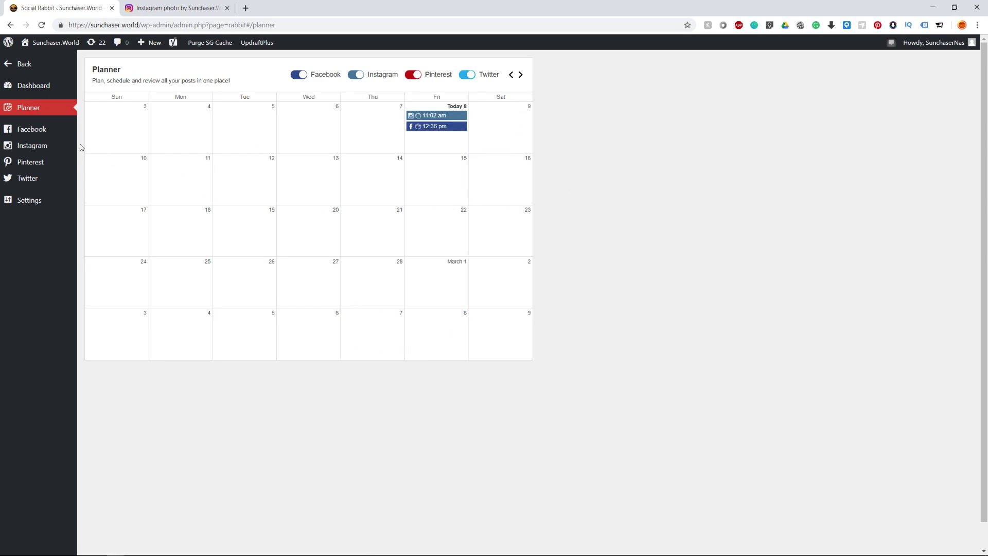
pyautogui.click(30, 161)
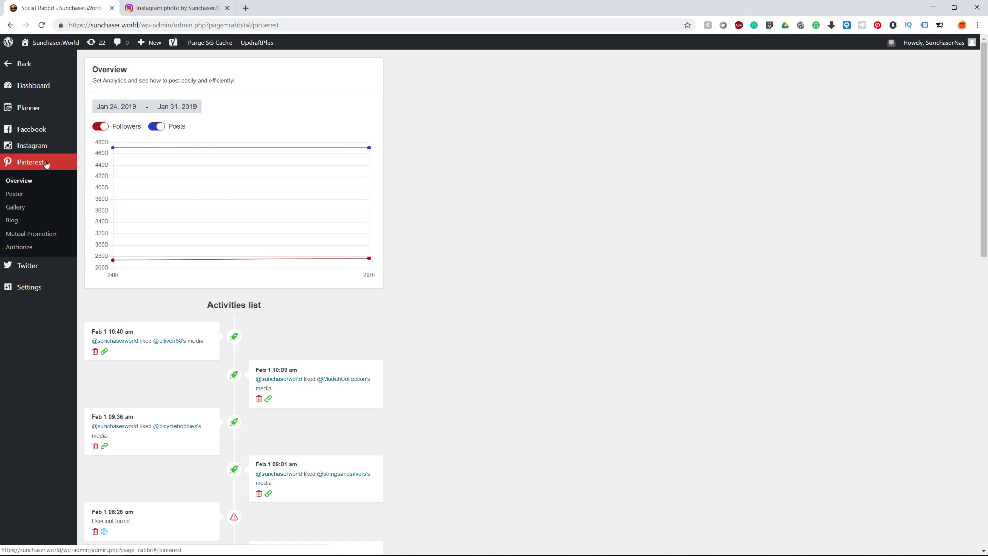
# Step: View the Pinterest Poster settings, Twitter authorization page and Instagram Overview
pyautogui.click(25, 195)
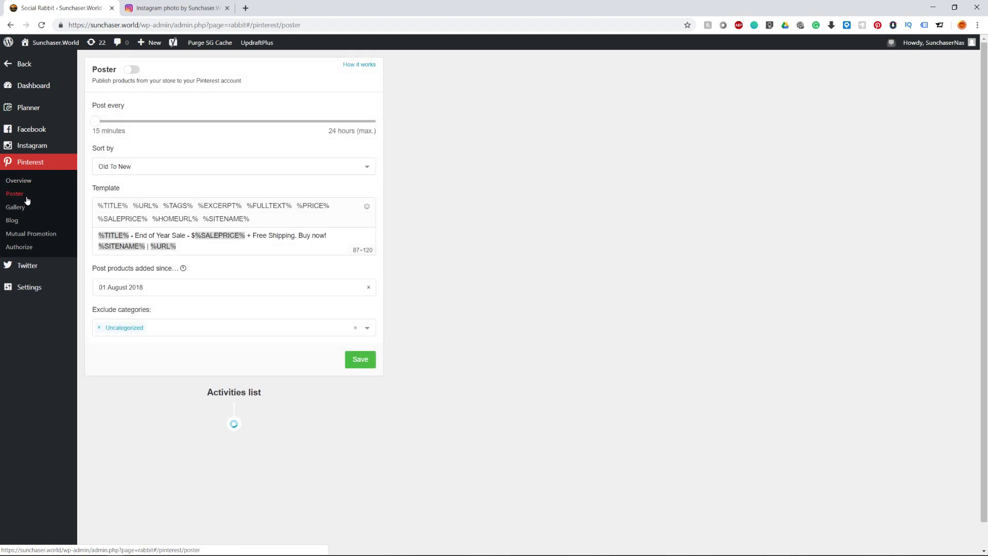
pyautogui.click(41, 267)
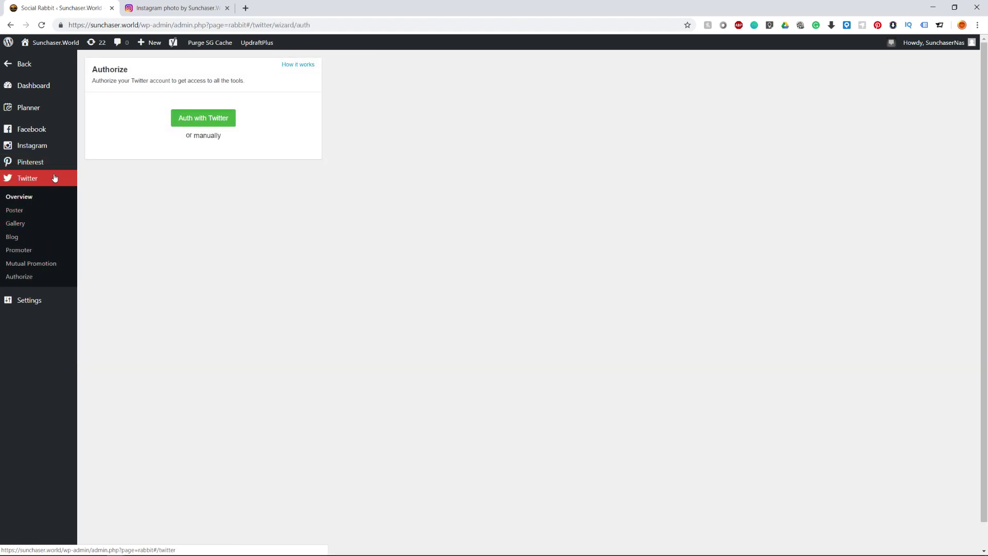
pyautogui.click(46, 147)
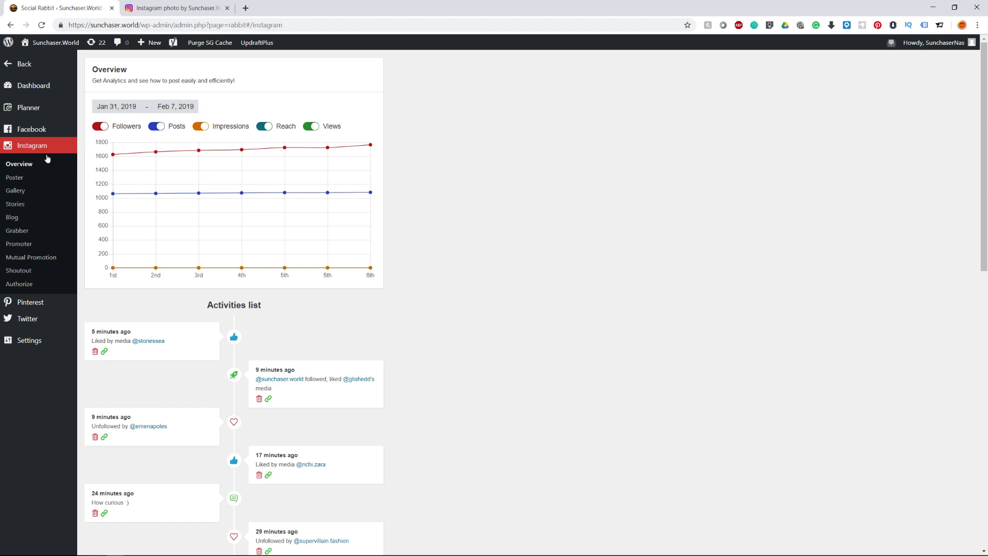
# Step: Check the Pinterest Poster and Gallery settings, then return to the Instagram Overview
pyautogui.click(32, 302)
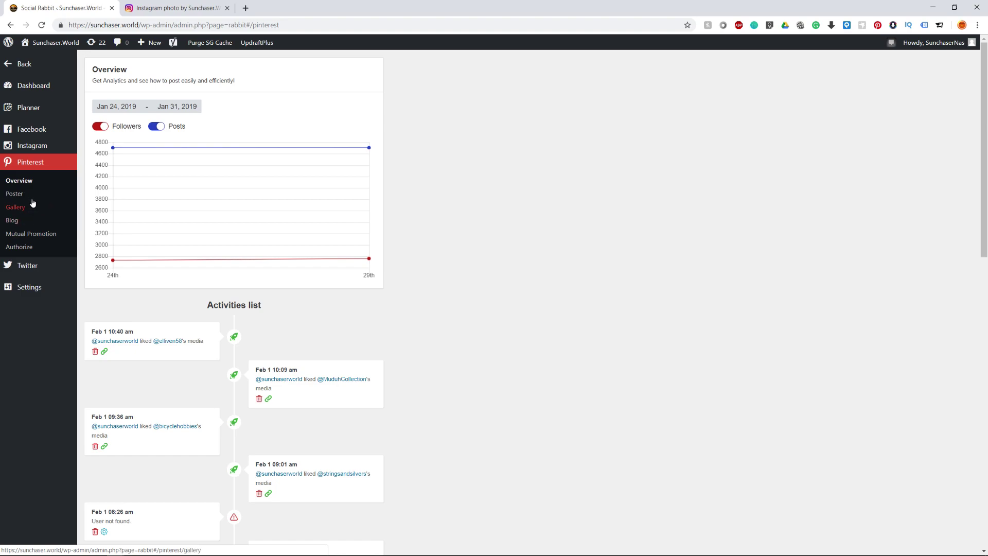
pyautogui.click(32, 197)
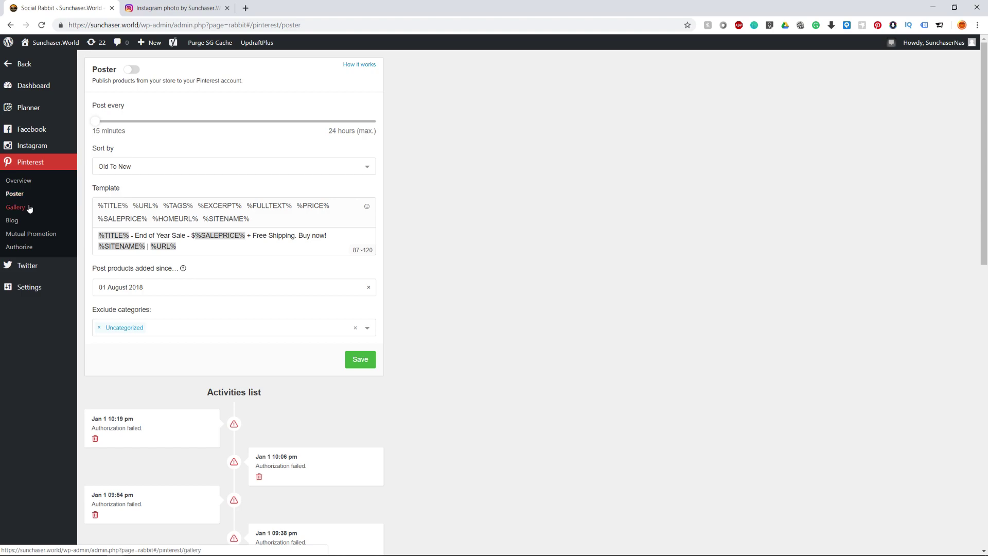
pyautogui.click(29, 208)
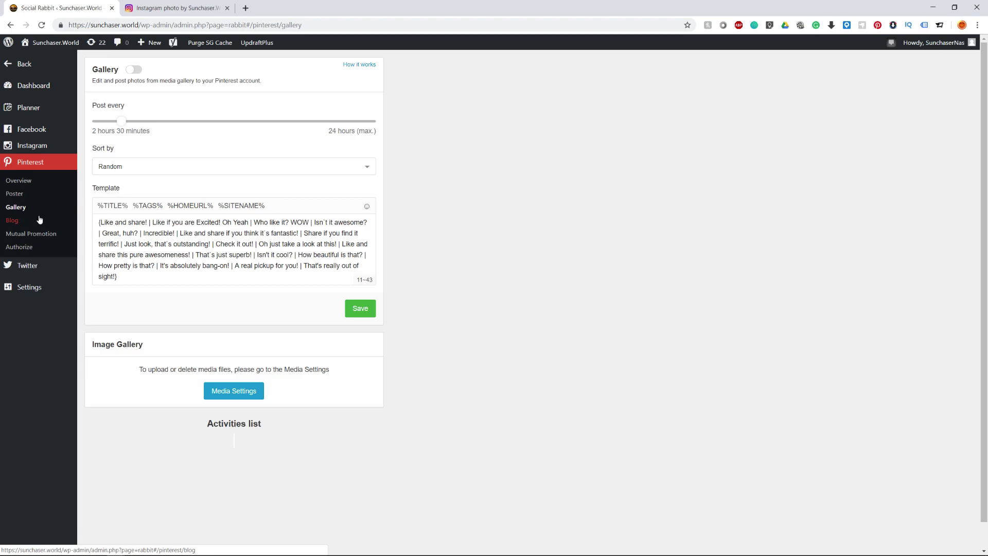
pyautogui.click(41, 146)
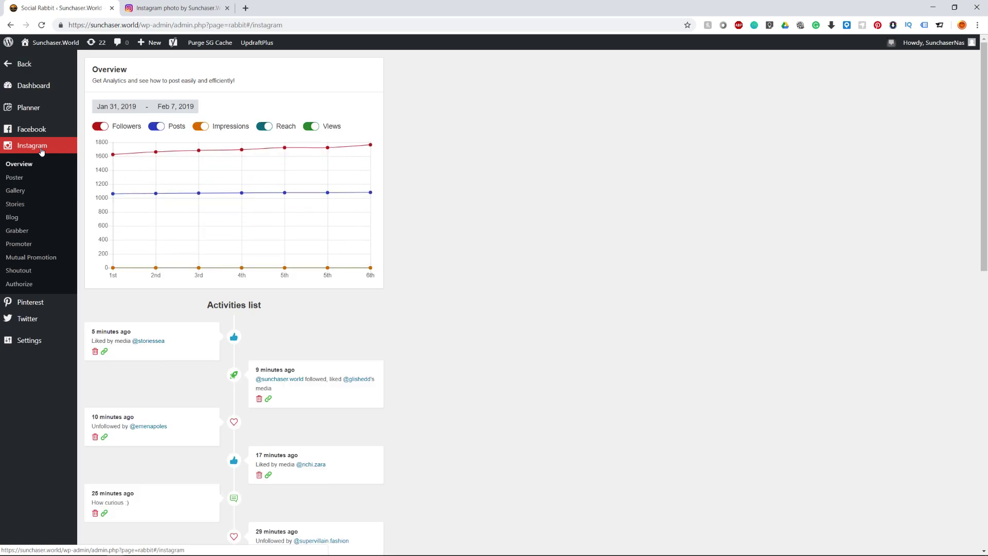